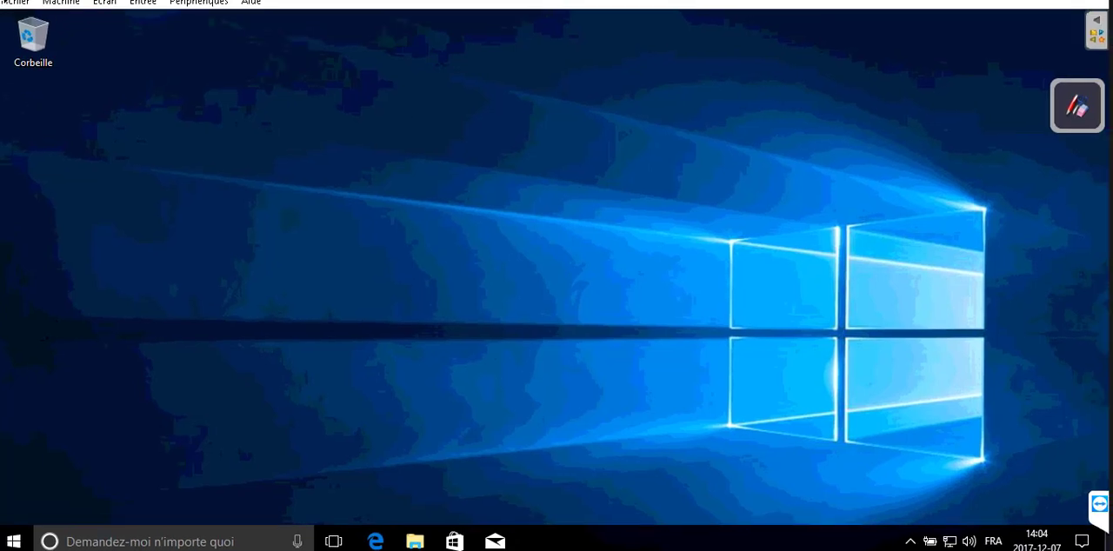
left_click(67, 10)
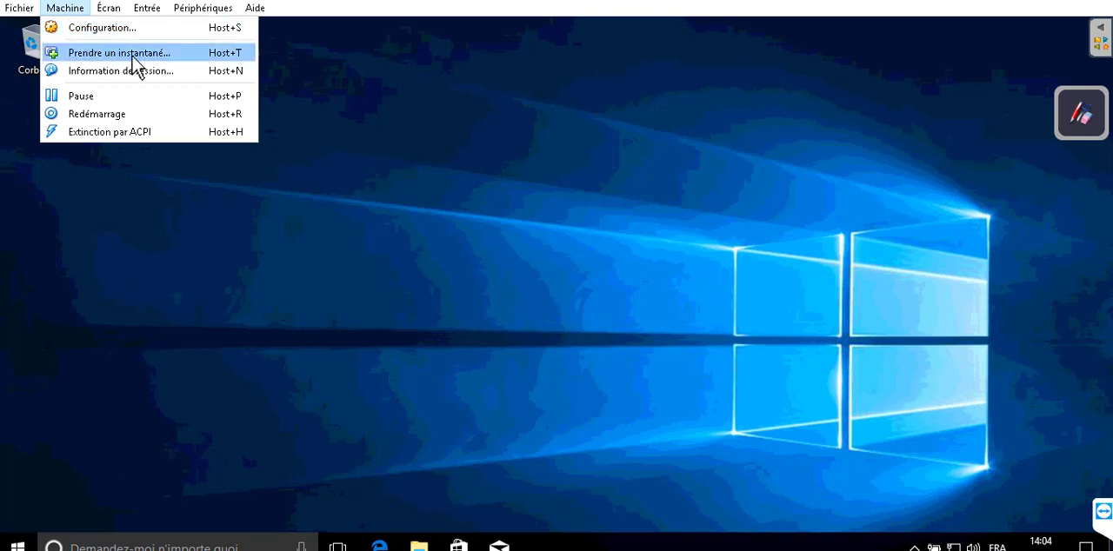
left_click(3, 7)
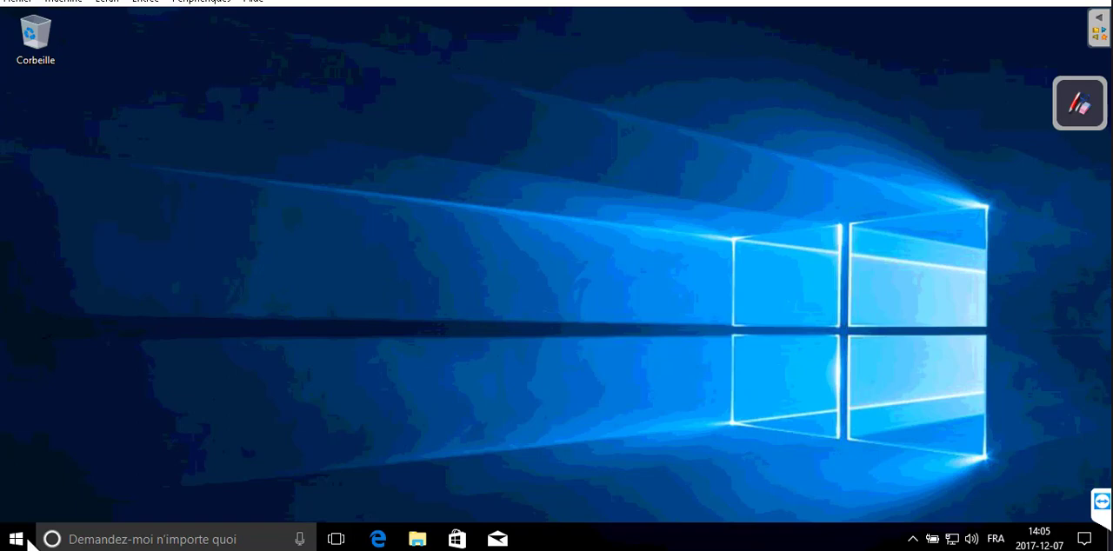
Open the Control Panel by running the control command
left_click(29, 540)
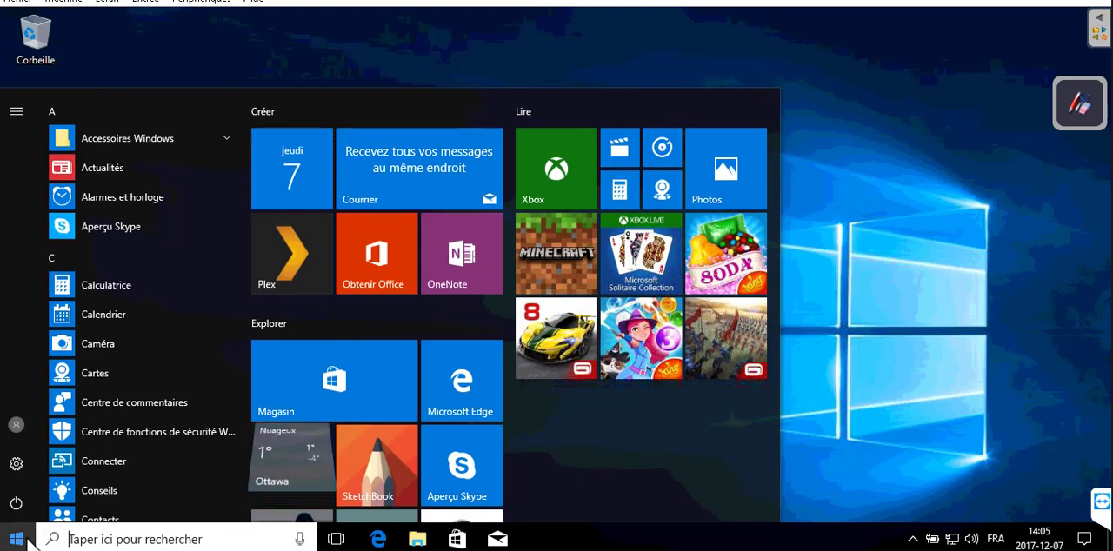
right_click(16, 539)
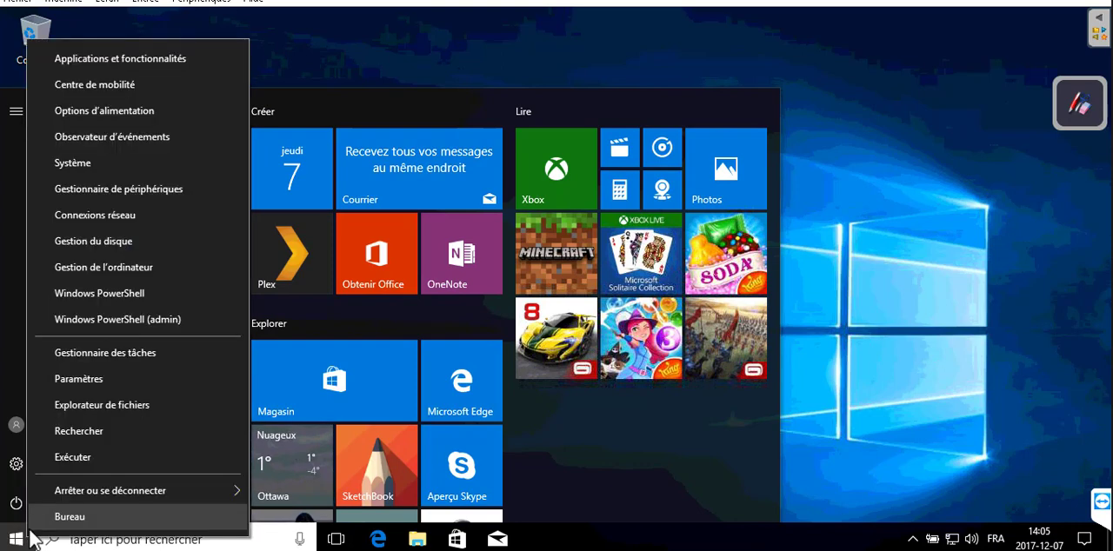
left_click(107, 453)
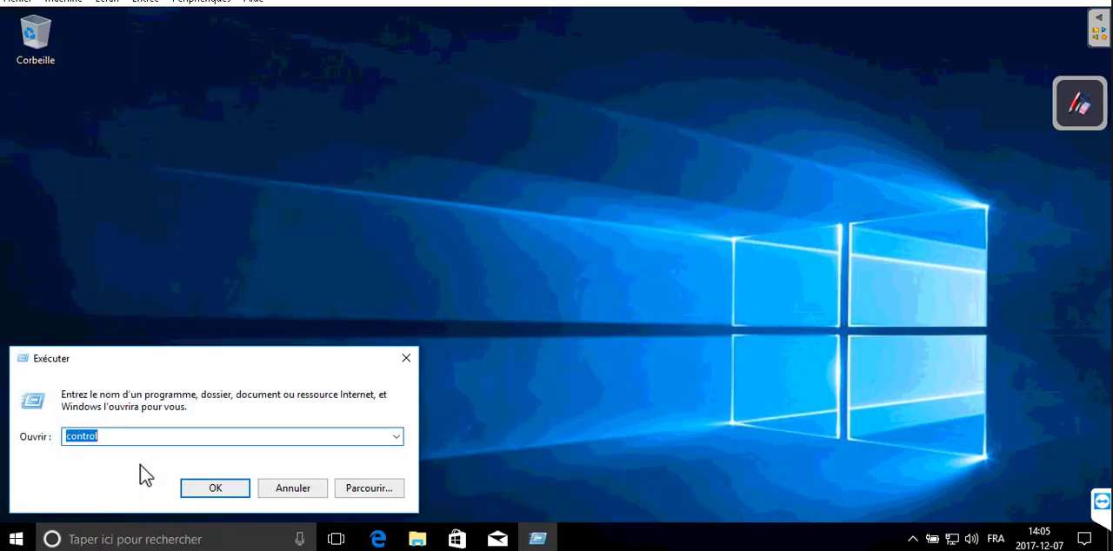
key("Return")
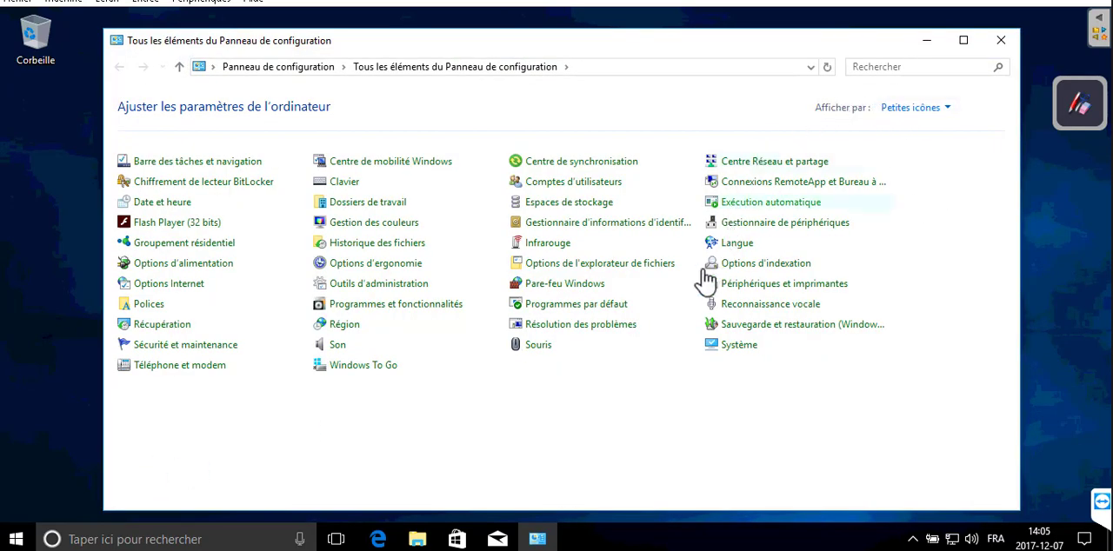
Go through Sécurité et maintenance to Récupération and open the System Restore configuration
left_click(180, 351)
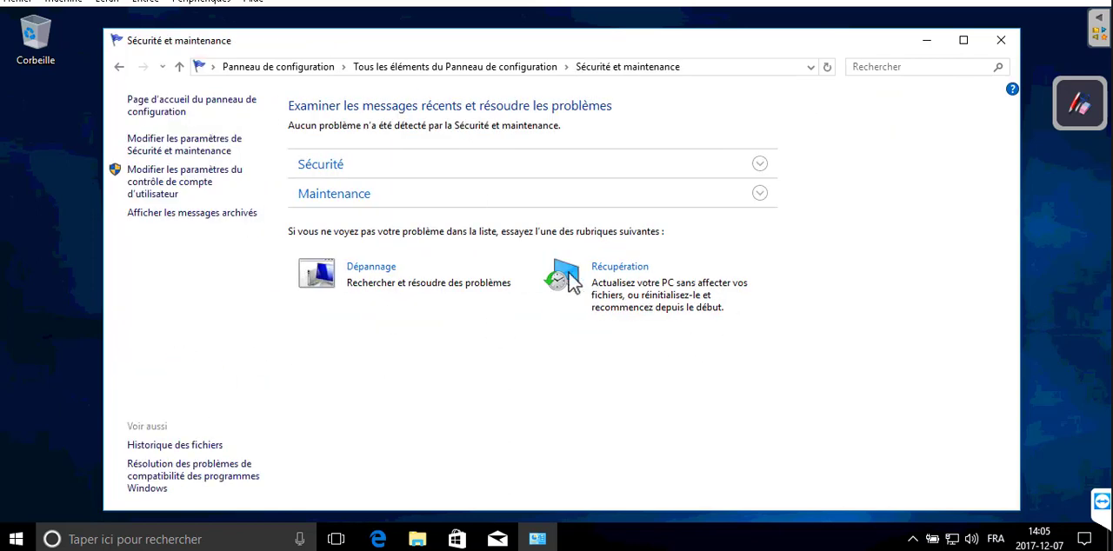
left_click(628, 280)
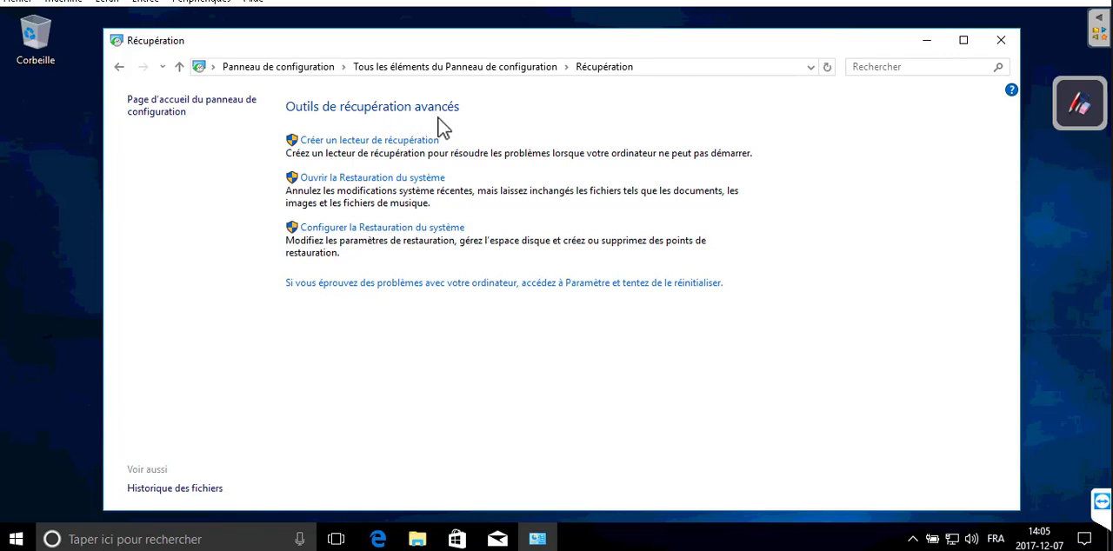
left_click(353, 142)
left_click(380, 230)
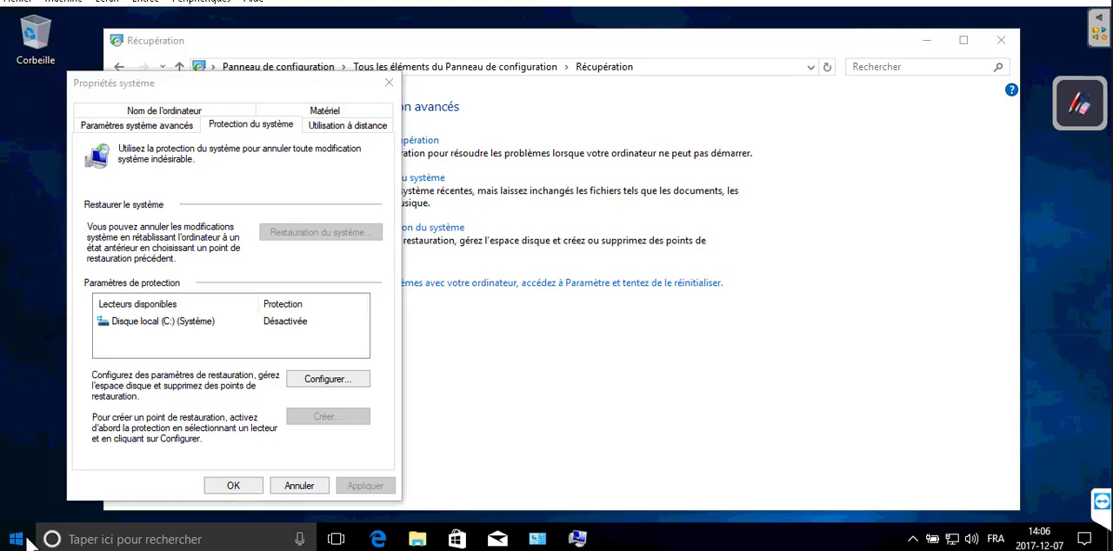
View the PC's system information on the À propos page of Settings and close it
left_click(29, 540)
right_click(29, 541)
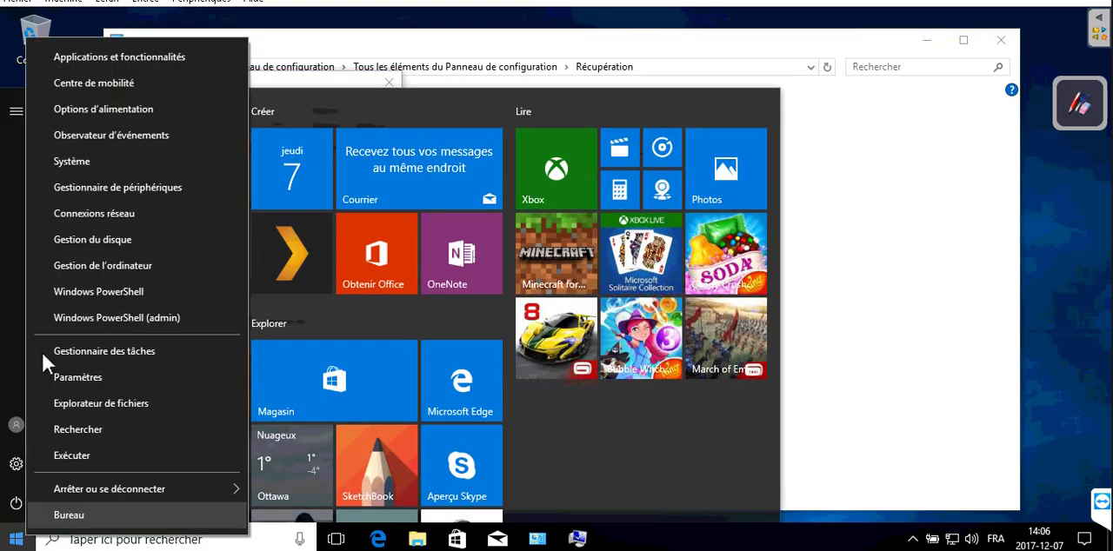
left_click(78, 164)
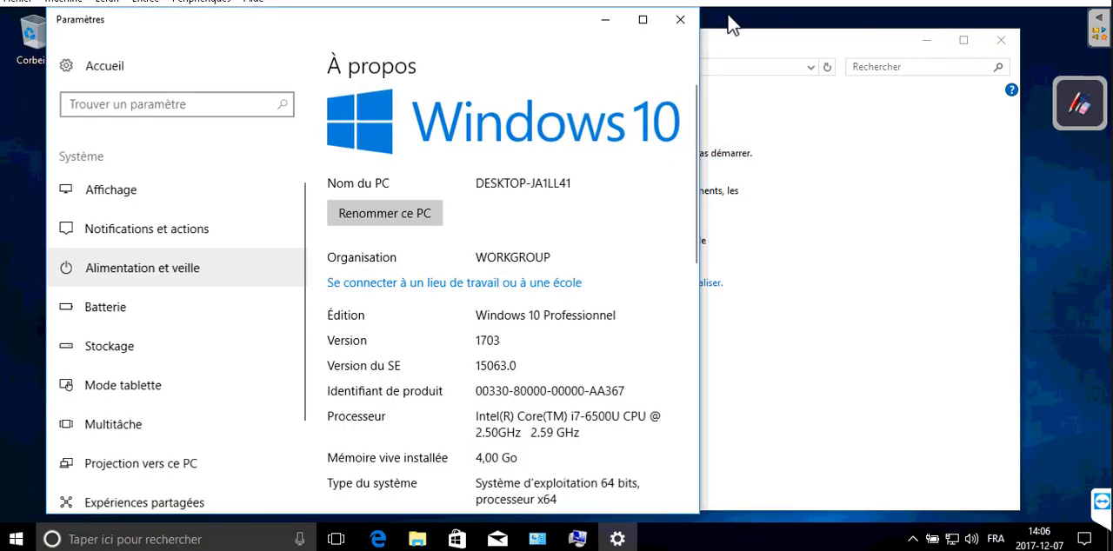
left_click(683, 22)
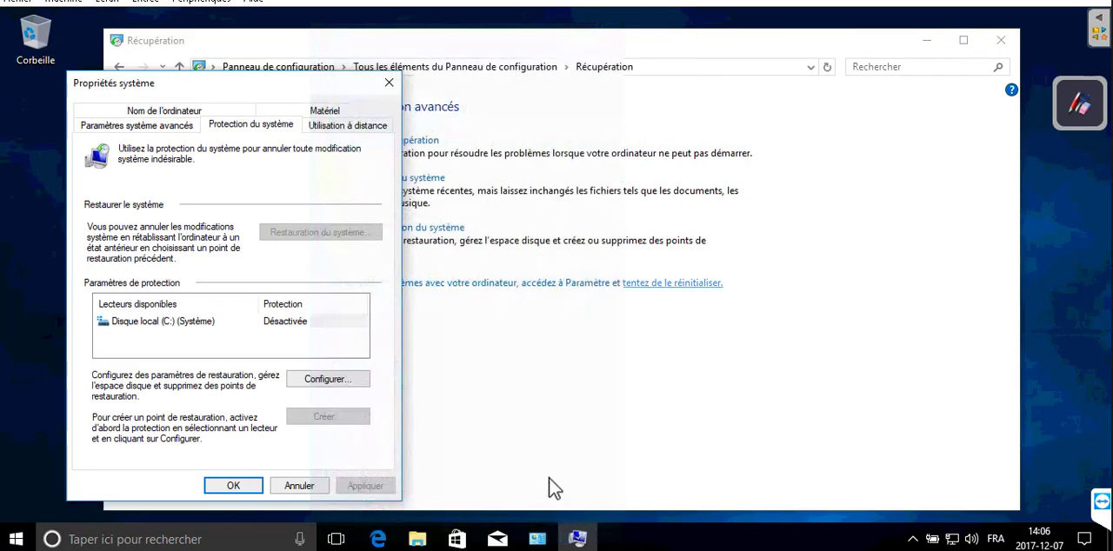
Open the host computer's general system information, decline forwarding the shortcut to the remote computer, and reposition the windows to see it
key("super+Pause")
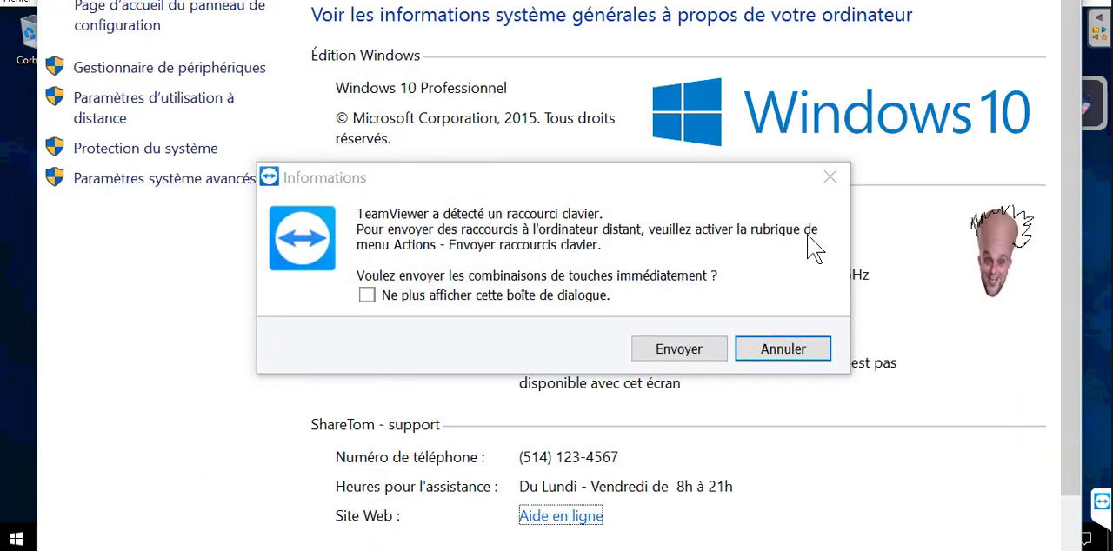
left_click(783, 352)
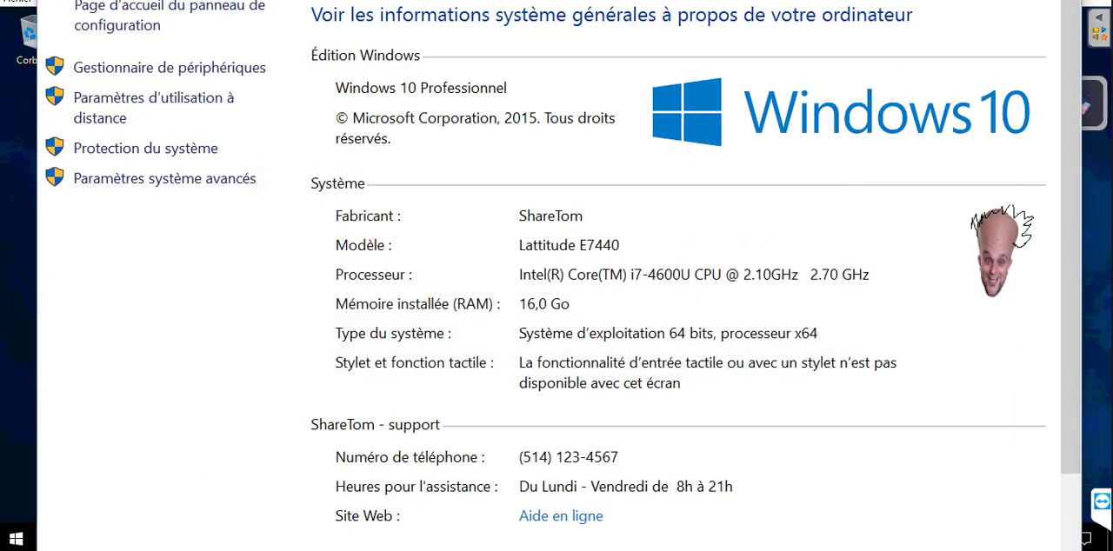
left_click_drag(921, 16, 1010, 365)
left_click_drag(557, 1, 542, 55)
left_click_drag(648, 4, 640, 0)
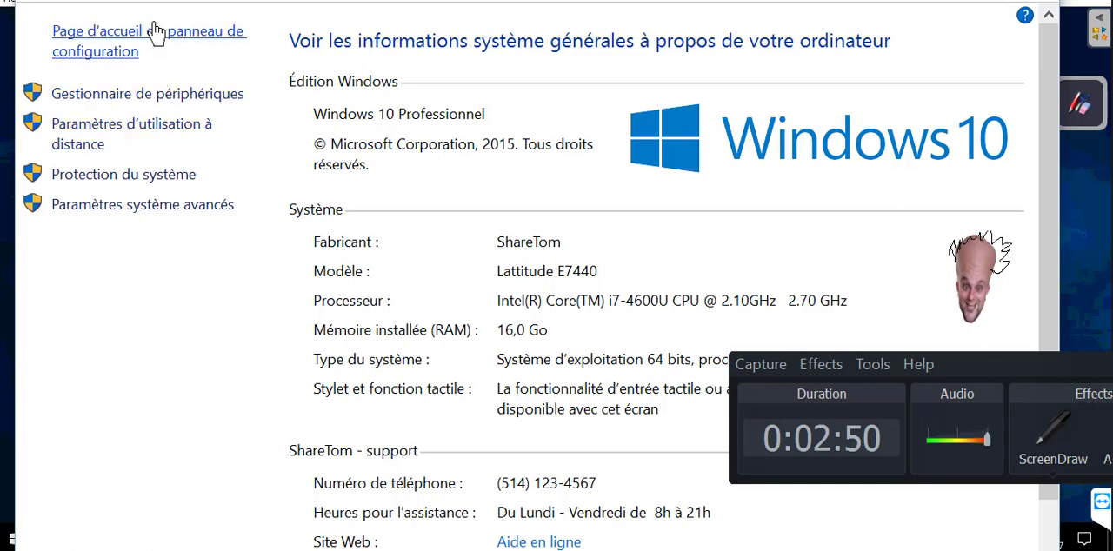
View the host computer's Protection du système settings and close both system windows
left_click(136, 176)
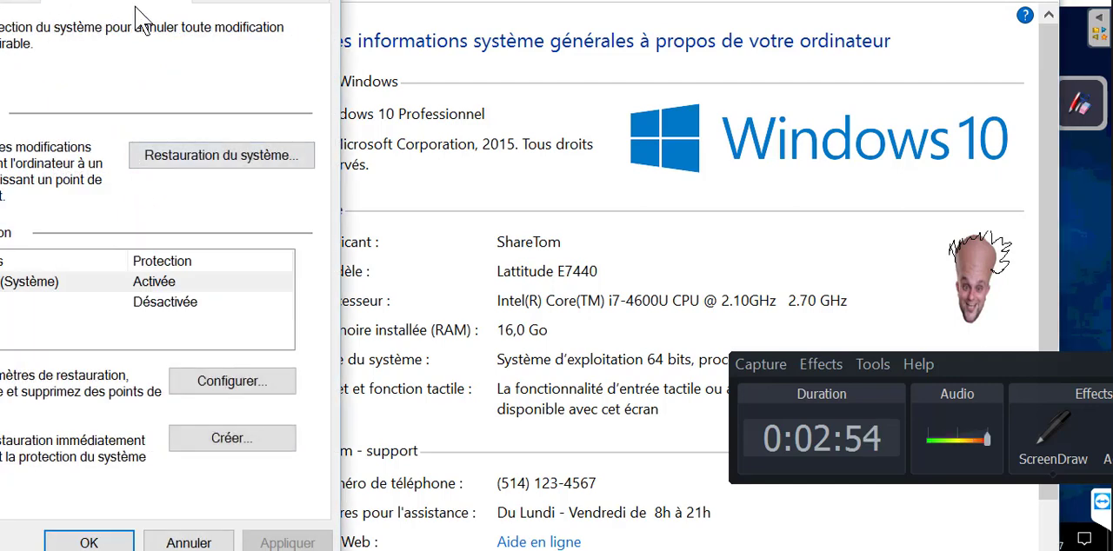
left_click_drag(189, 0, 400, 33)
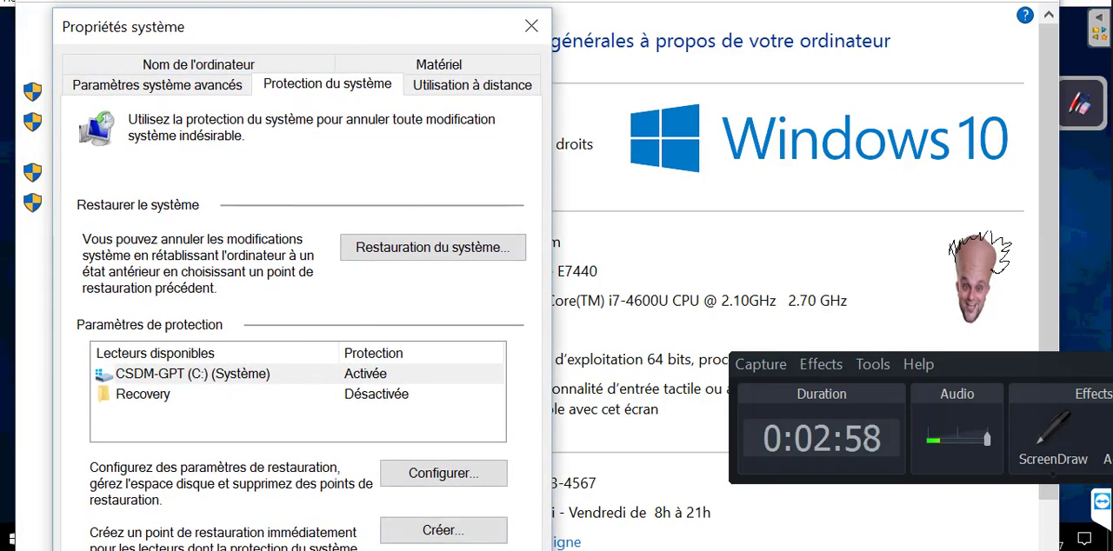
left_click(335, 550)
key("alt+F4")
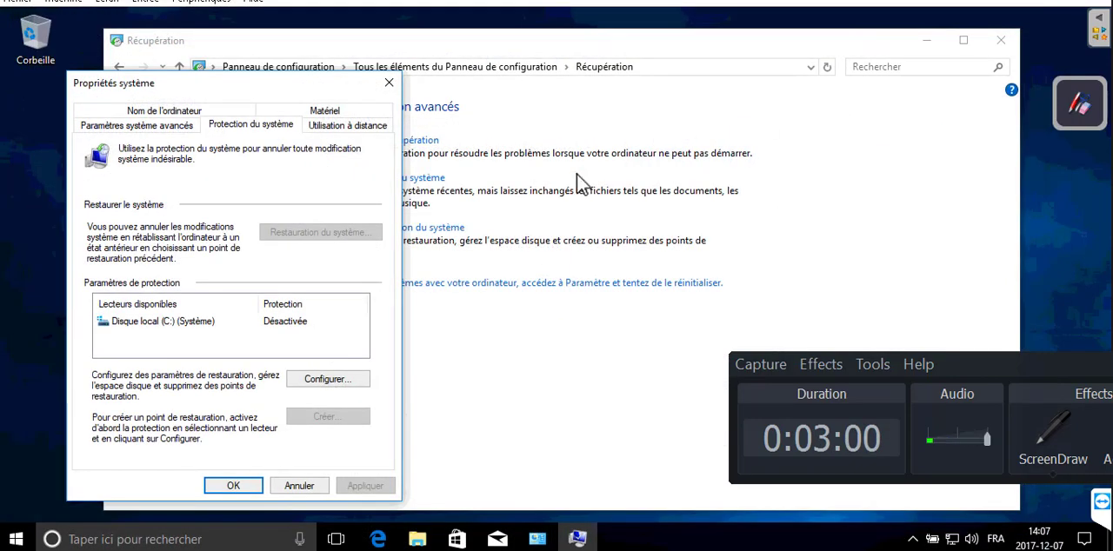
Close the system properties, return to the Control Panel home and display its items as Grandes icônes
left_click(389, 85)
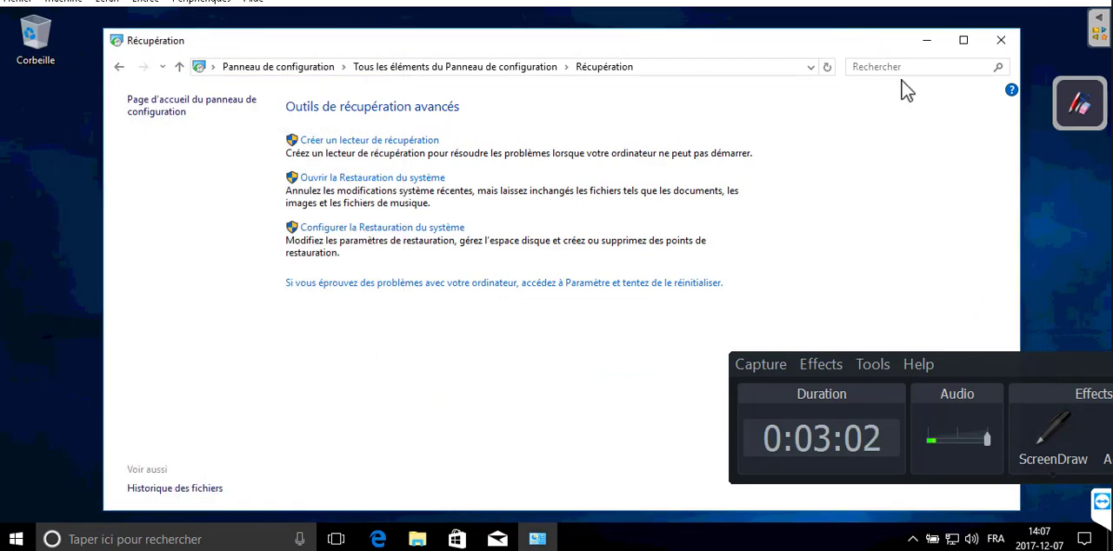
left_click(275, 67)
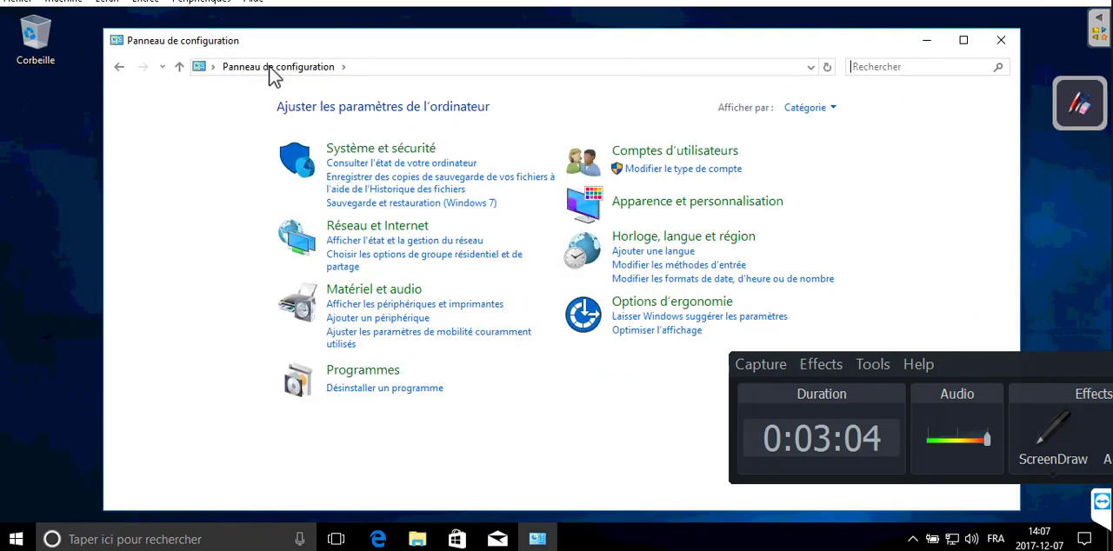
left_click(816, 109)
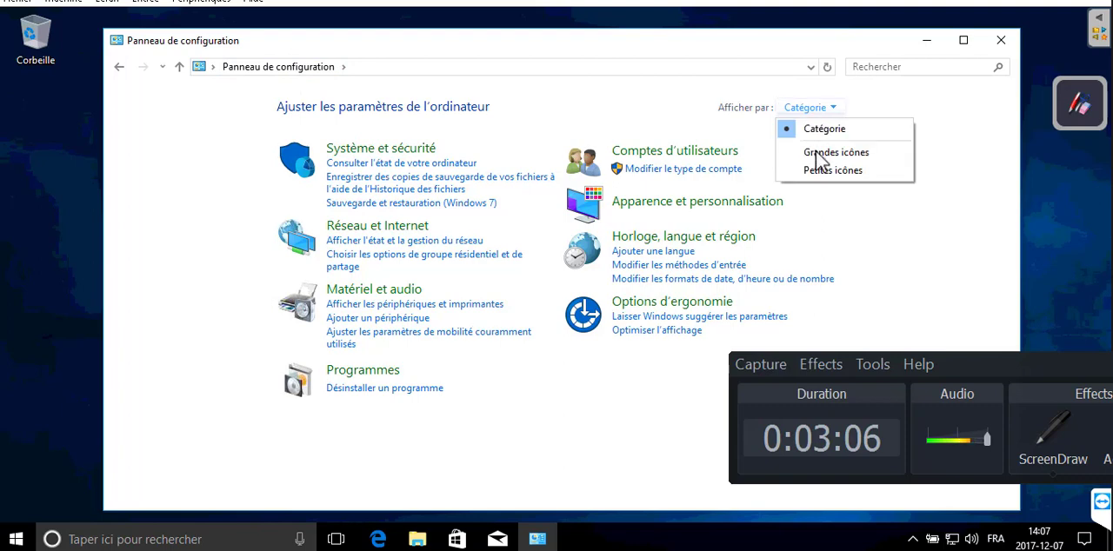
left_click(820, 148)
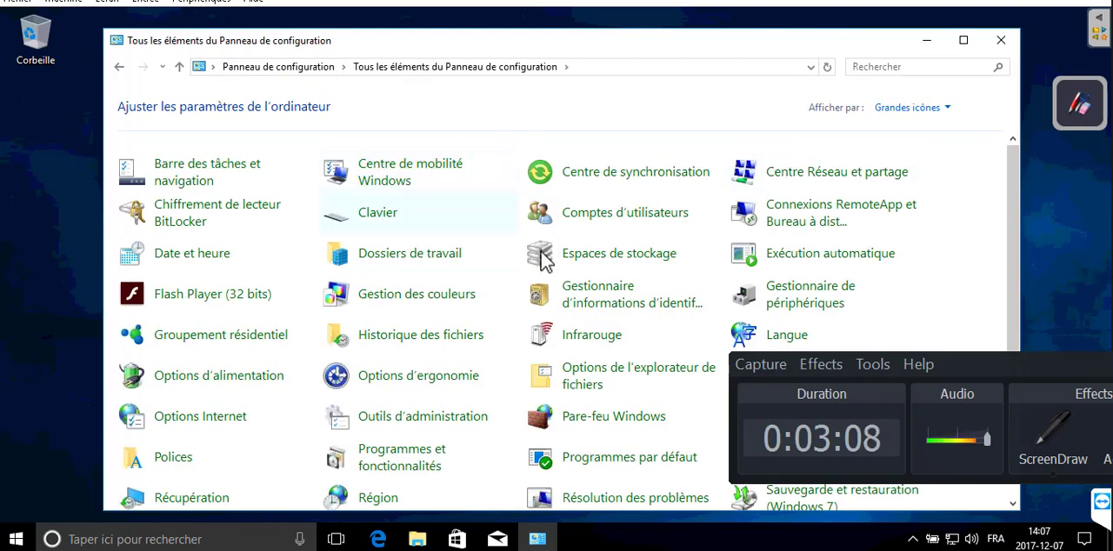
Open Sécurité et maintenance, go to Récupération and bring up Configurer la Restauration du système
scroll(527, 273, "down", 1)
scroll(522, 271, "up", 1)
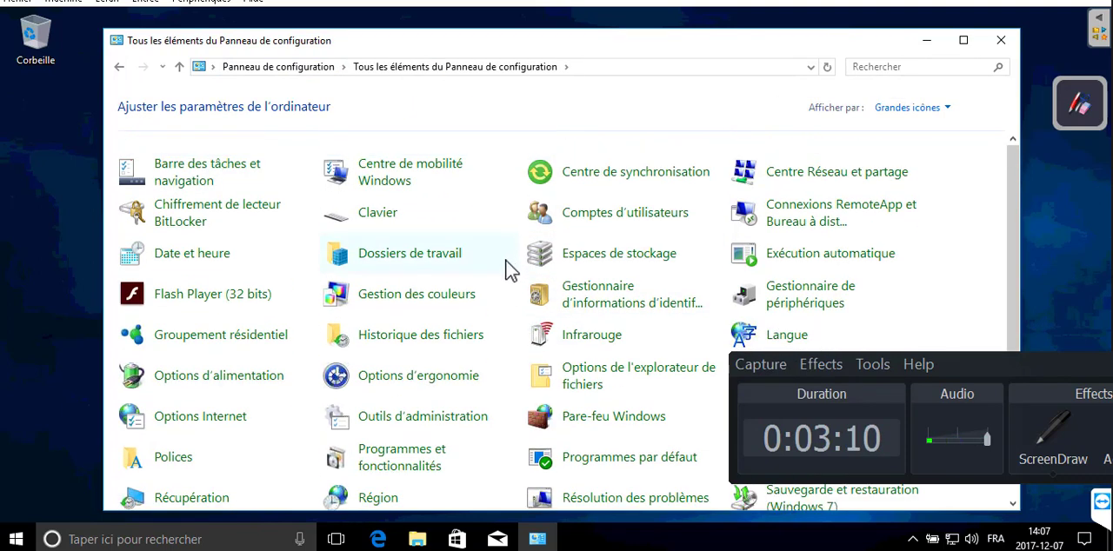
scroll(972, 245, "down", 2)
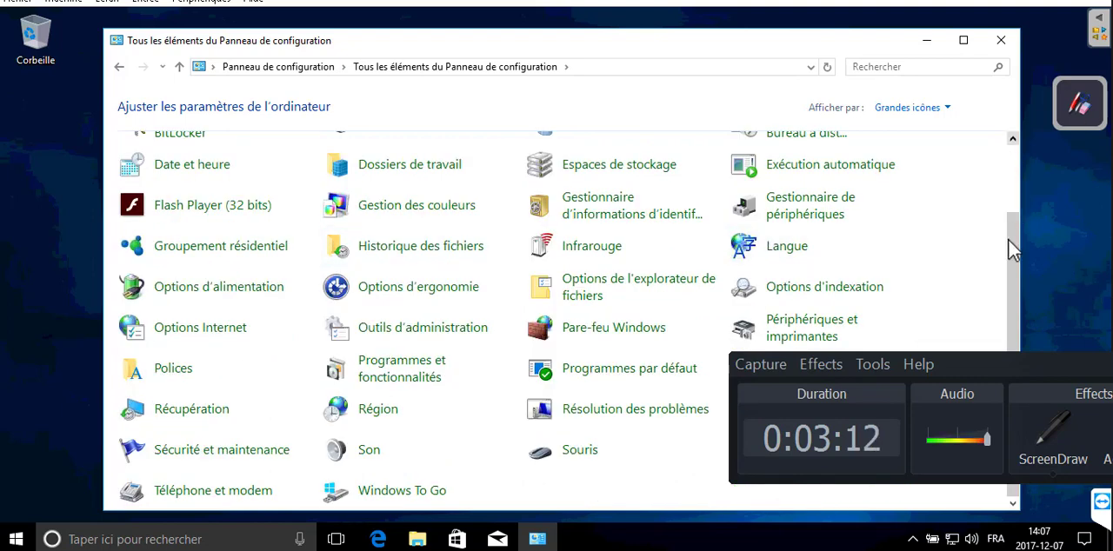
left_click_drag(794, 40, 813, 19)
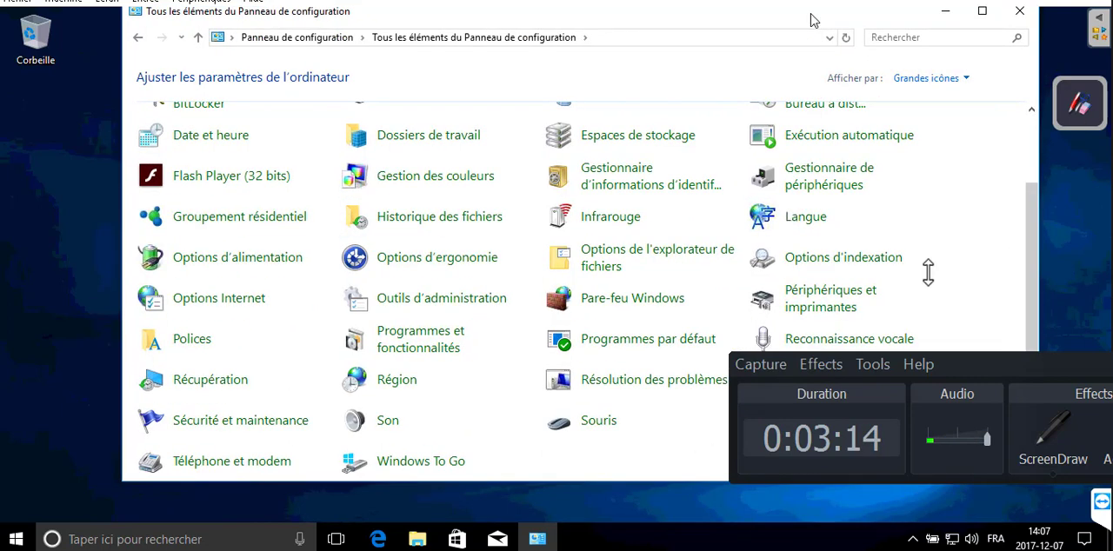
left_click(252, 430)
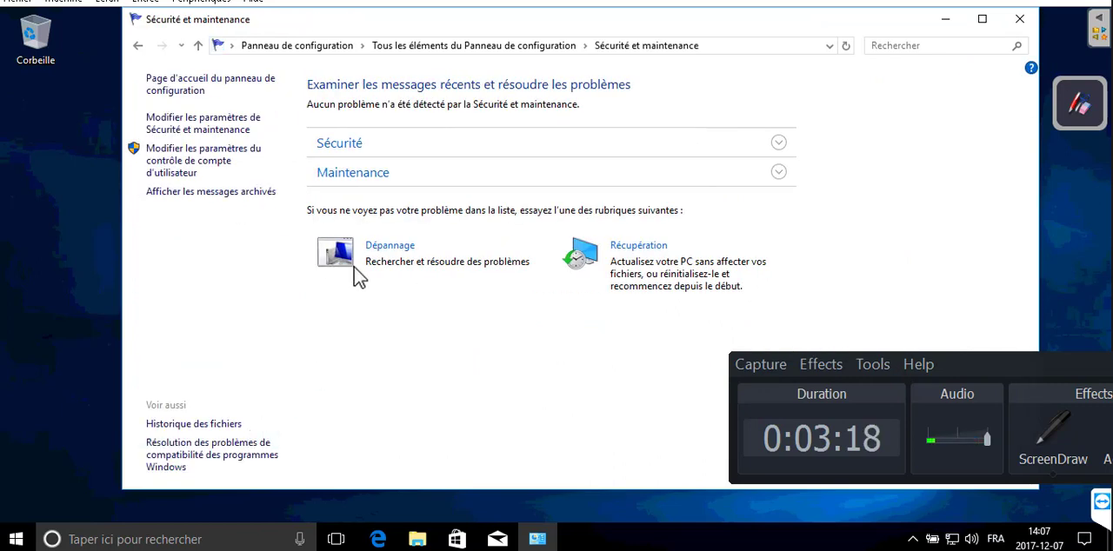
left_click(644, 247)
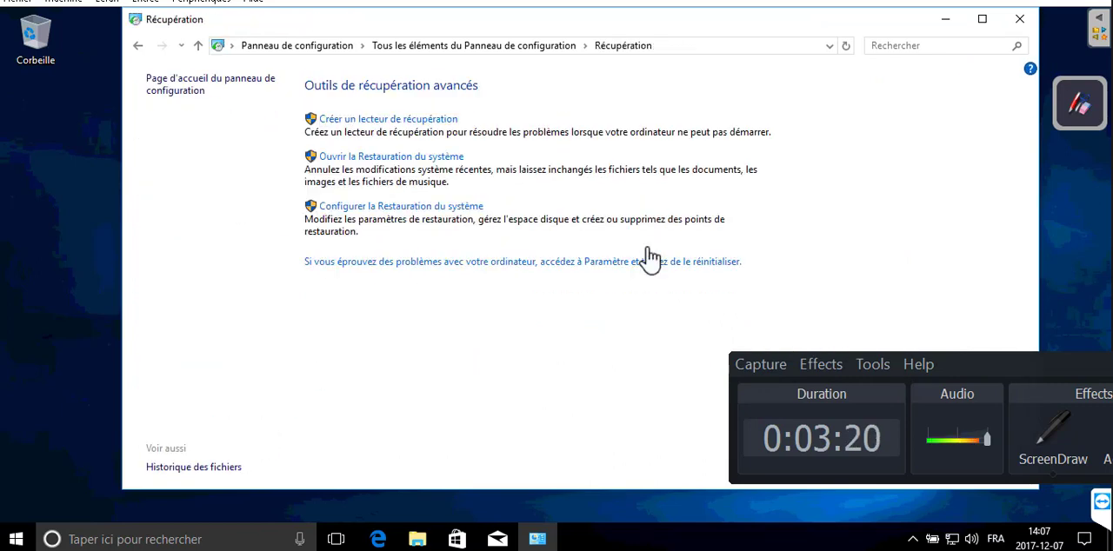
left_click(414, 207)
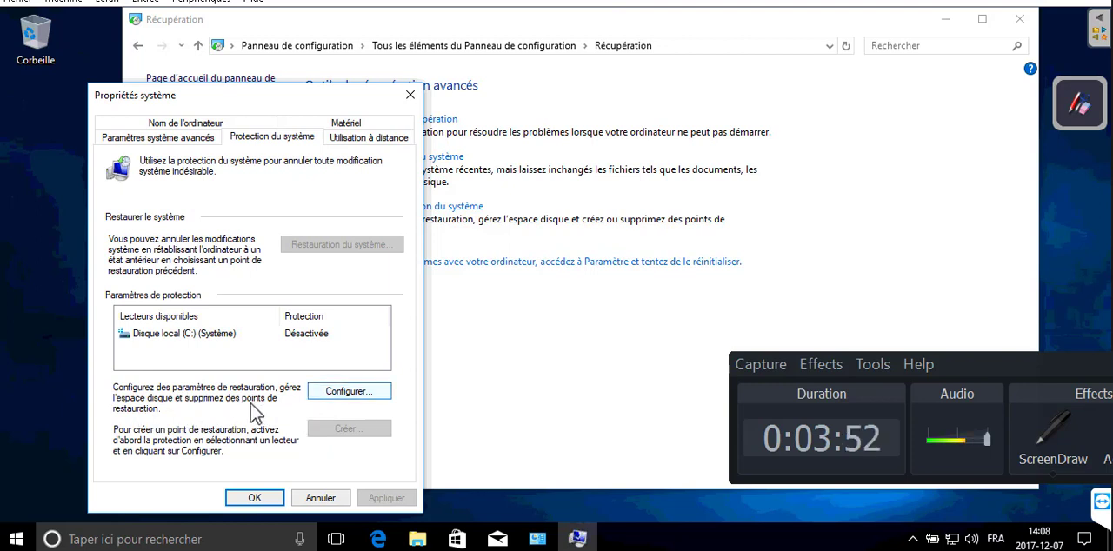
Activate system protection for Disque local (C:) with a maximum disk usage of 19% (9,83 Go)
left_click(347, 393)
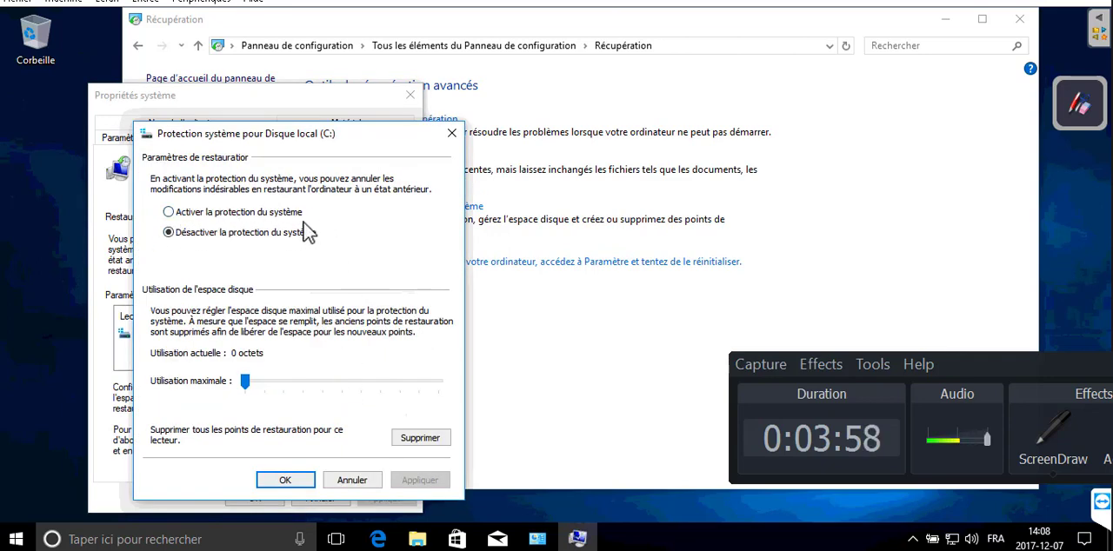
left_click(169, 213)
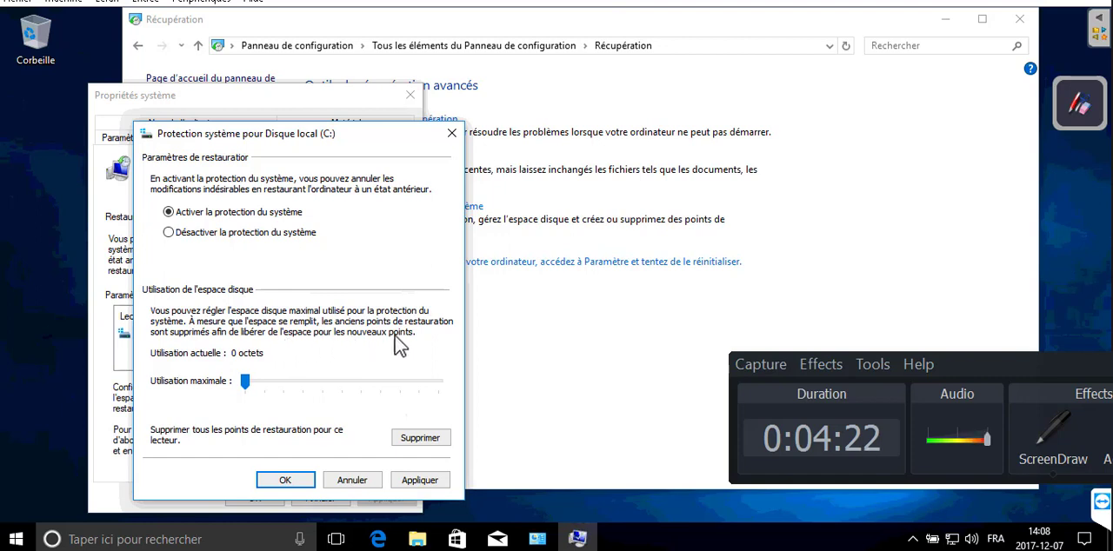
left_click_drag(244, 383, 281, 384)
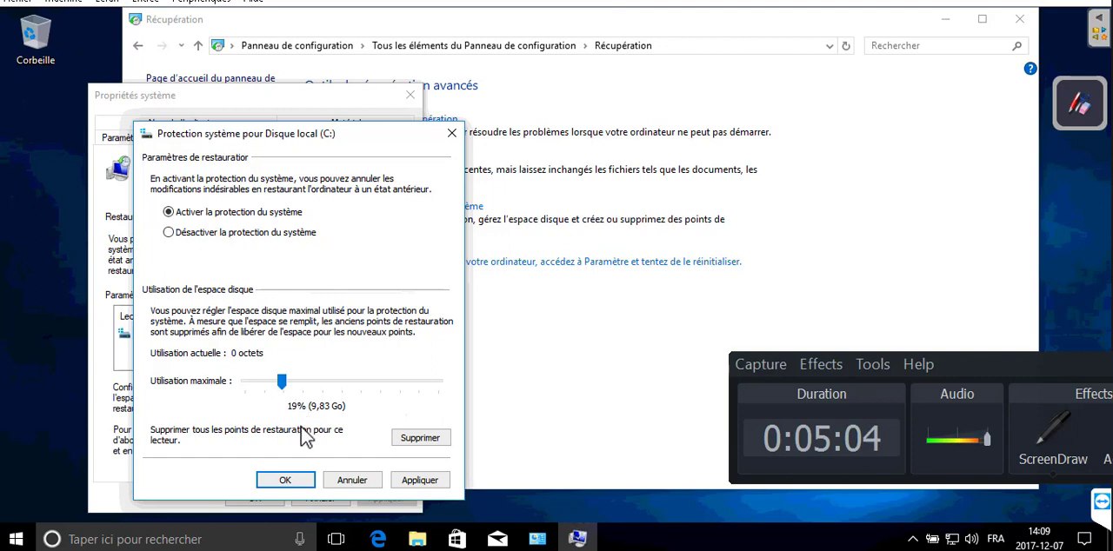
left_click(302, 484)
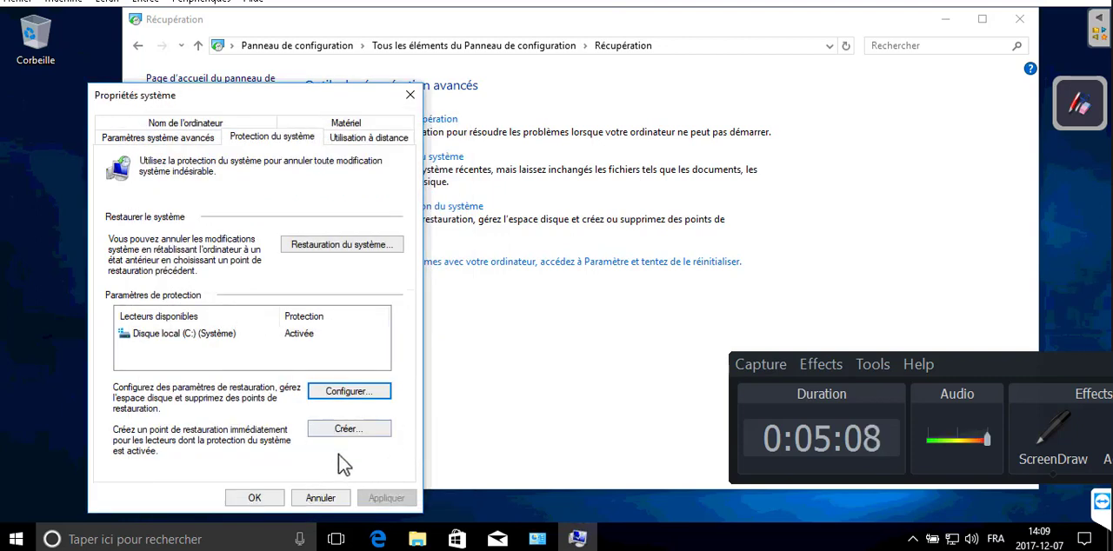
Create a restore point described as "restauration" followed by the person's name, and close the system properties and Récupération windows
left_click(340, 426)
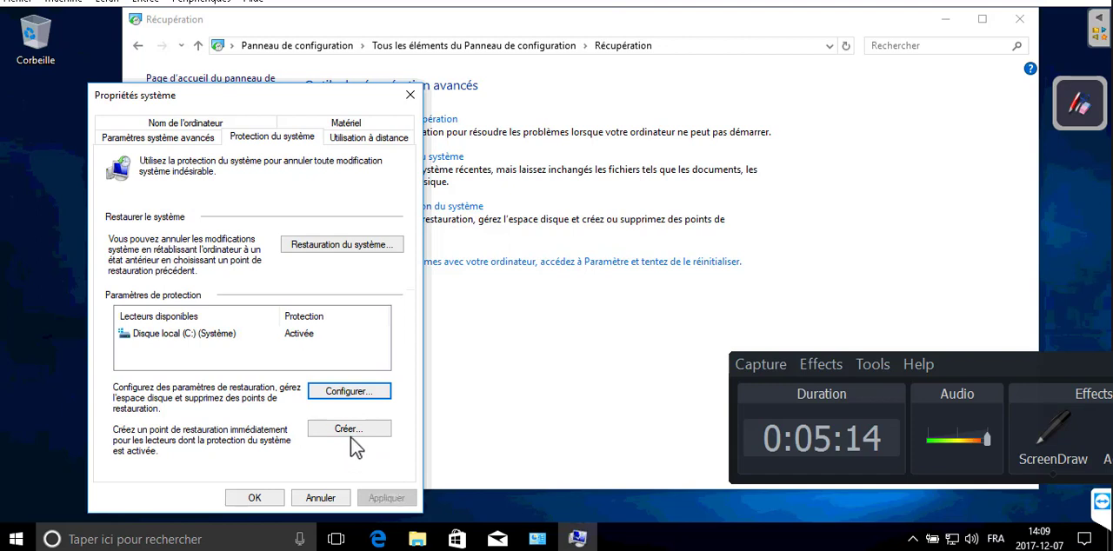
left_click(353, 429)
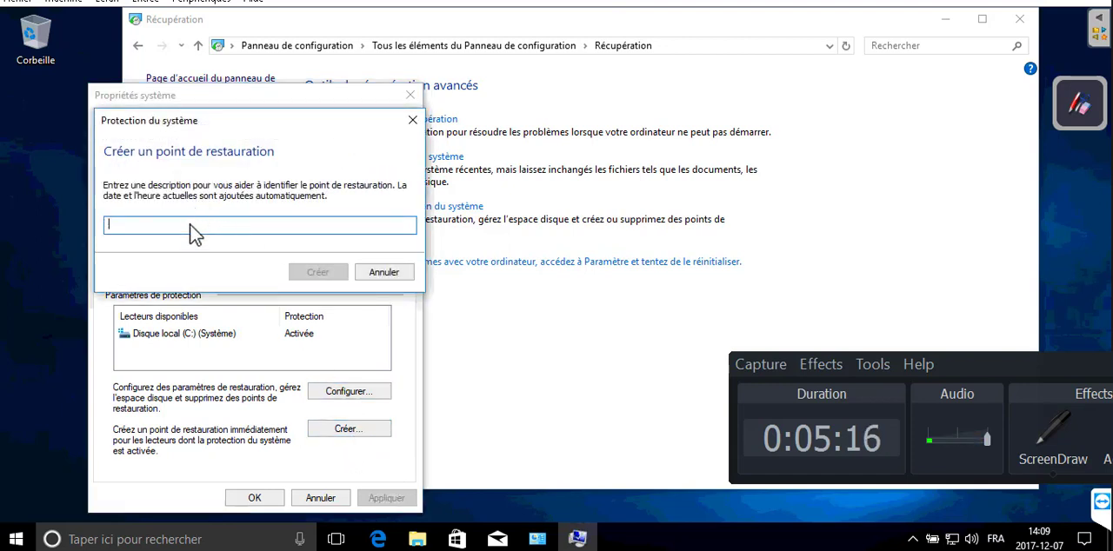
type("re")
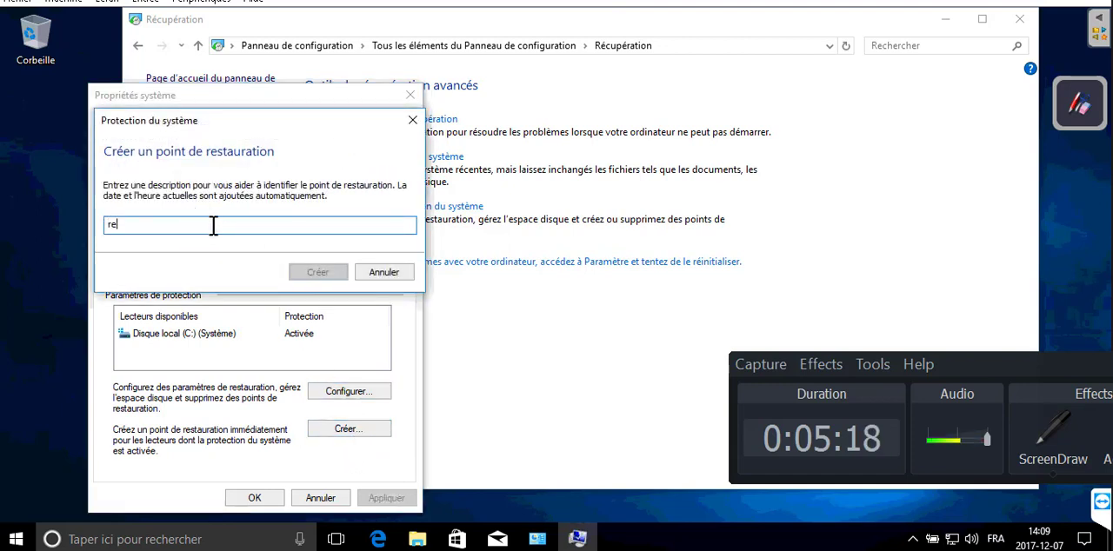
type("stauration ")
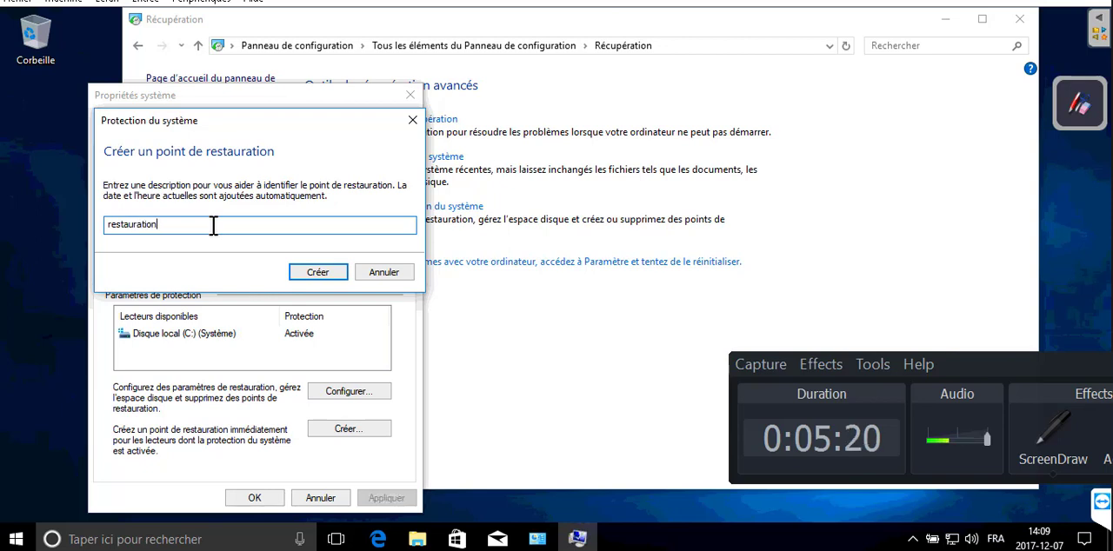
type("tomy")
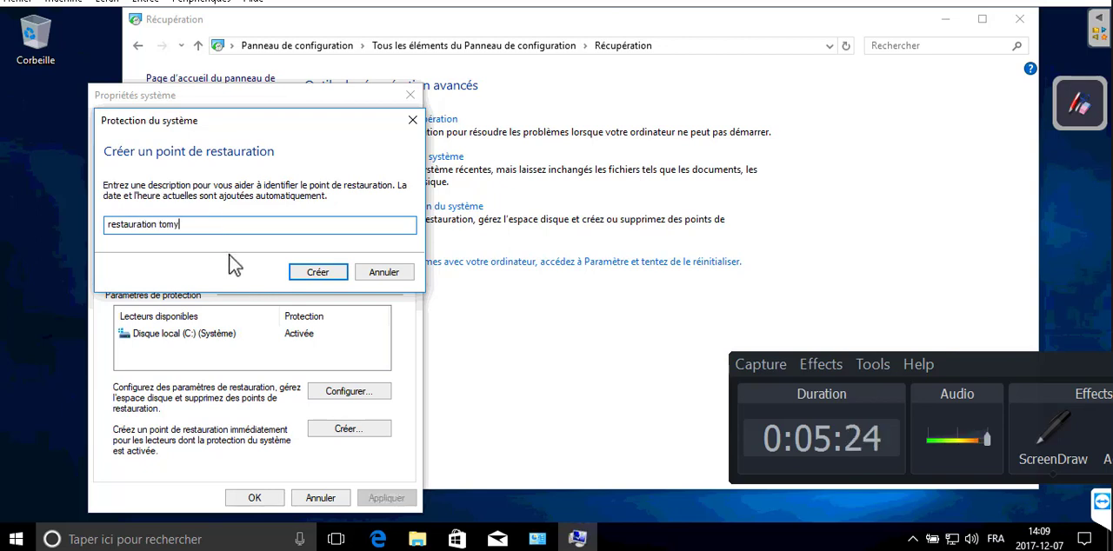
left_click(316, 273)
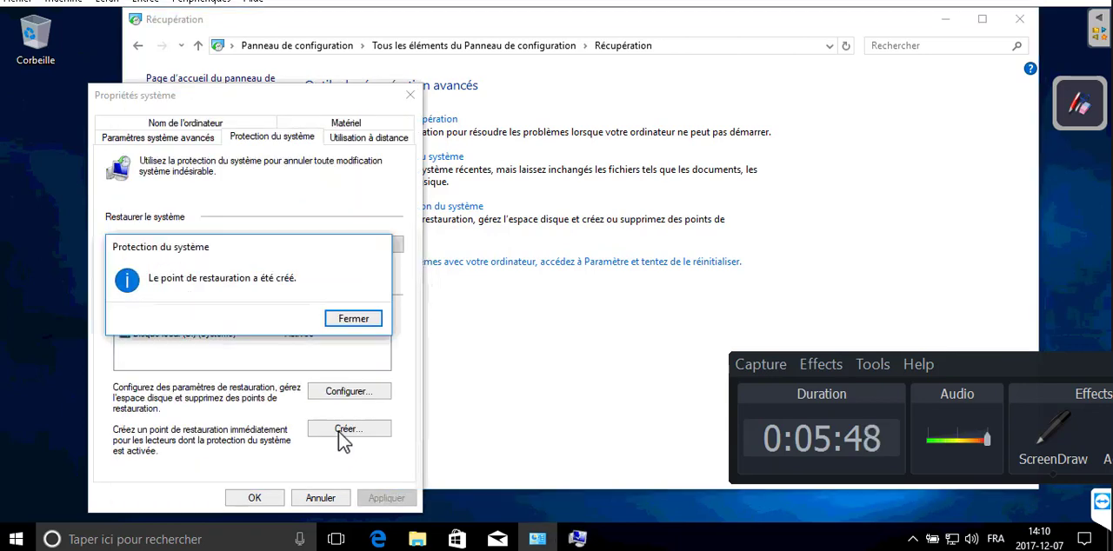
left_click(359, 324)
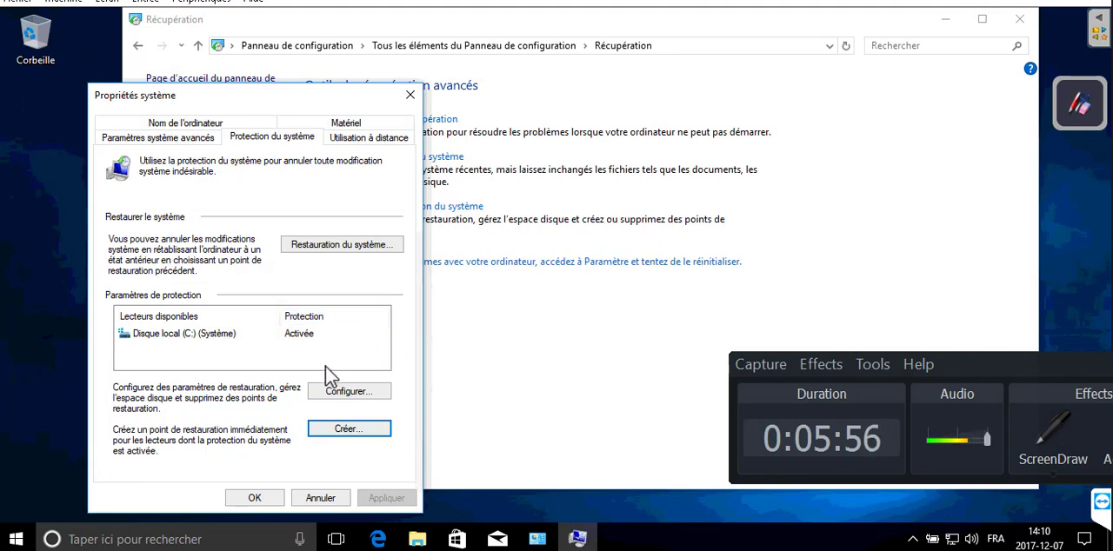
left_click(320, 499)
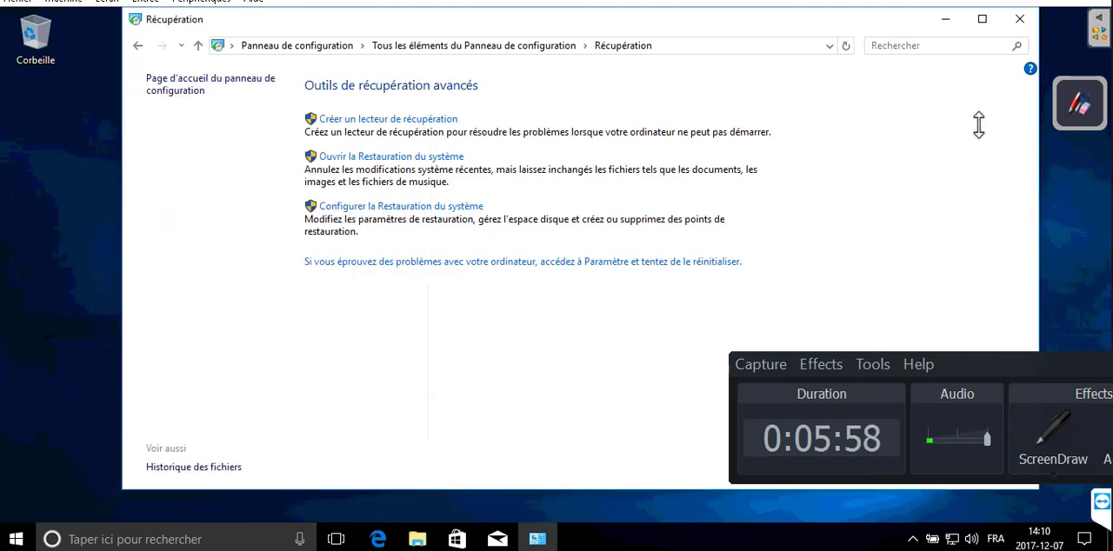
left_click(1021, 19)
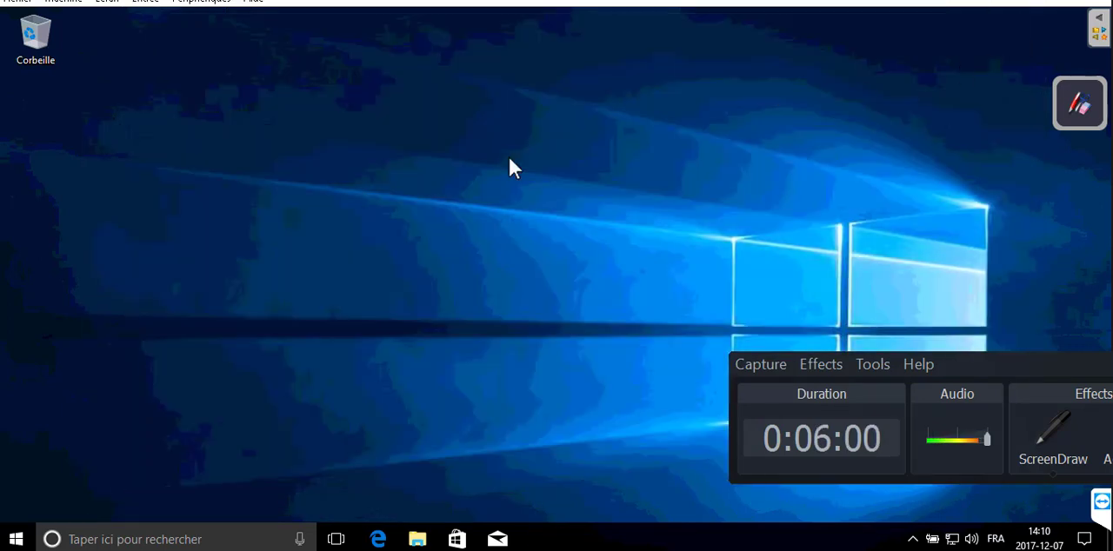
right_click(116, 168)
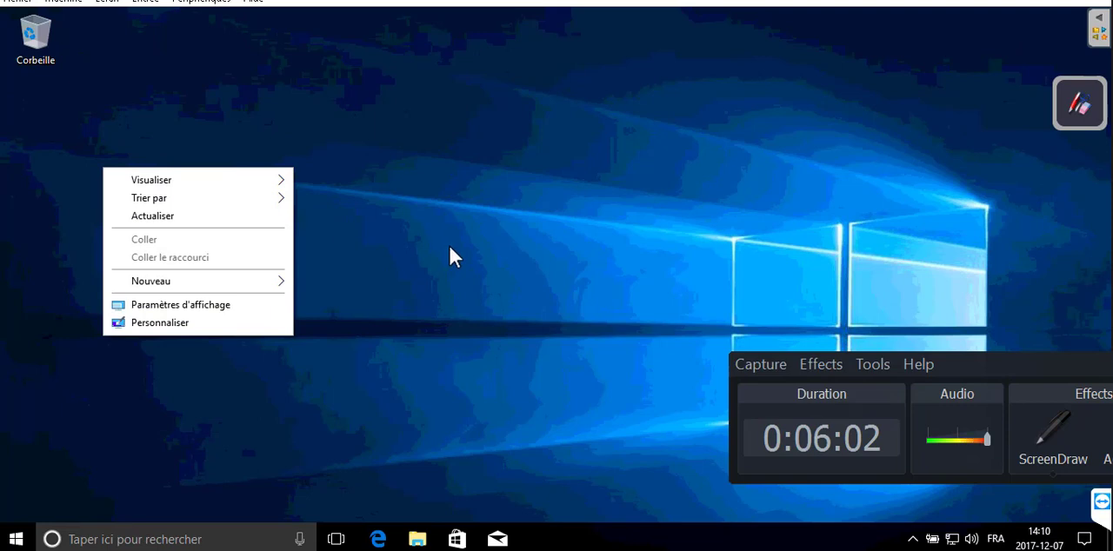
right_click(445, 143)
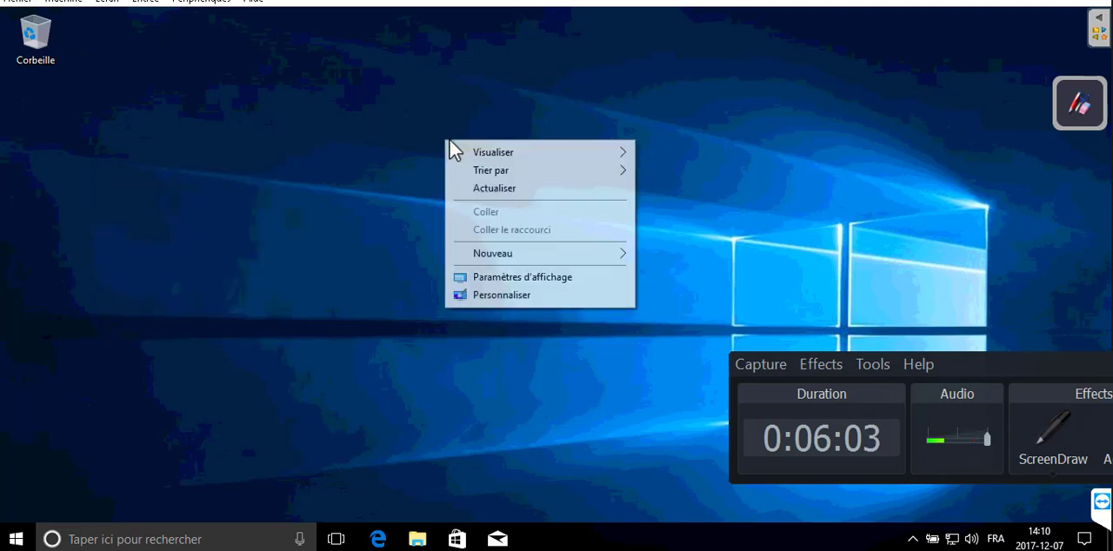
left_click(15, 539)
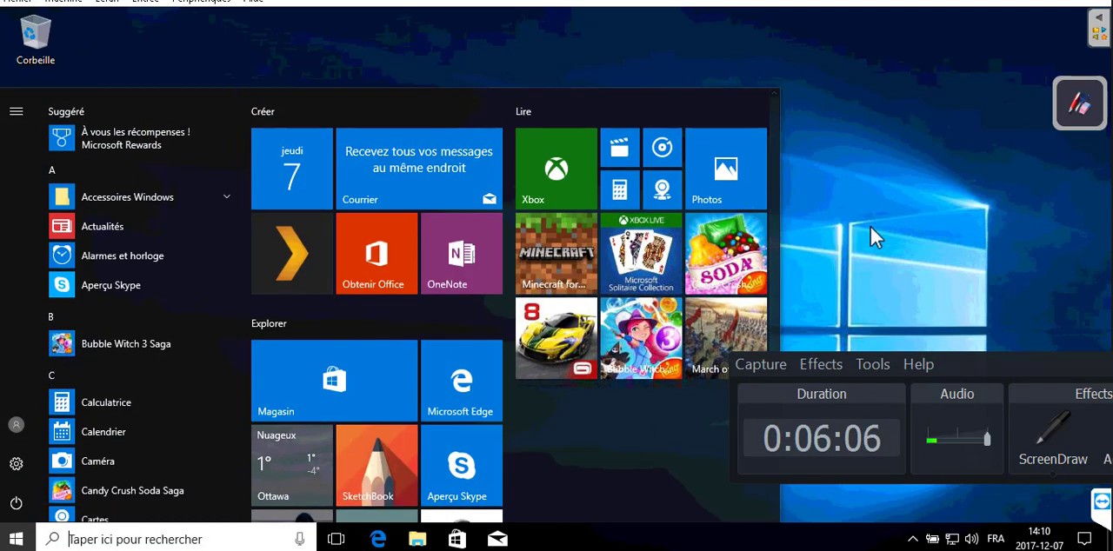
left_click(869, 225)
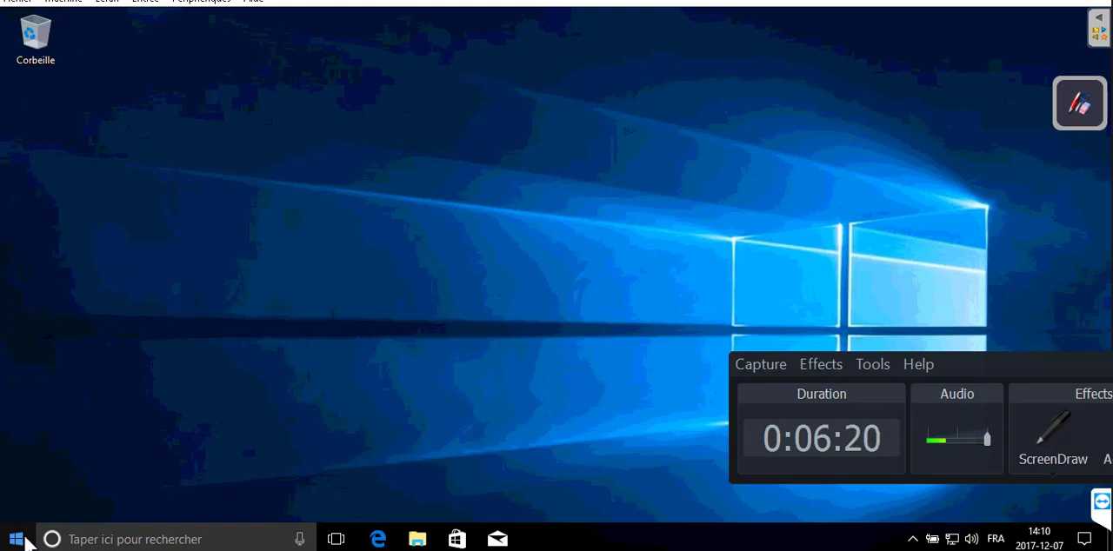
key("super")
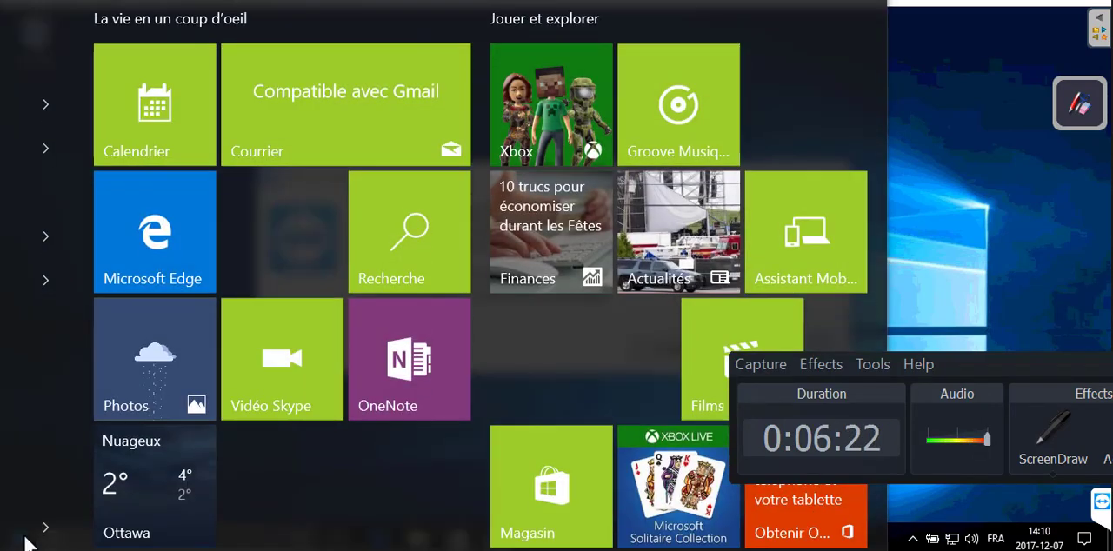
left_click(964, 158)
left_click(791, 348)
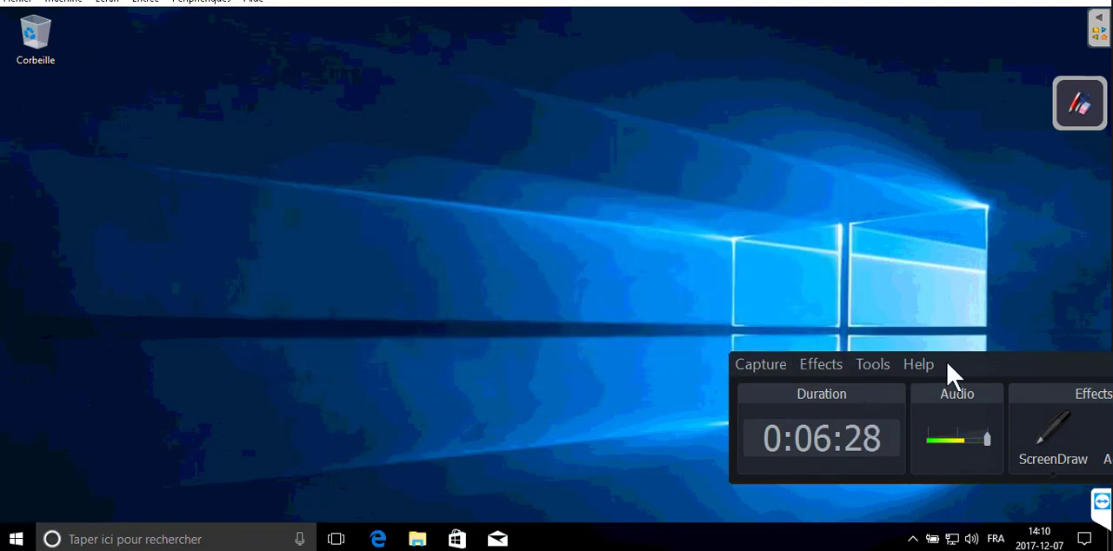
Run regedit to open the Registry Editor
right_click(19, 539)
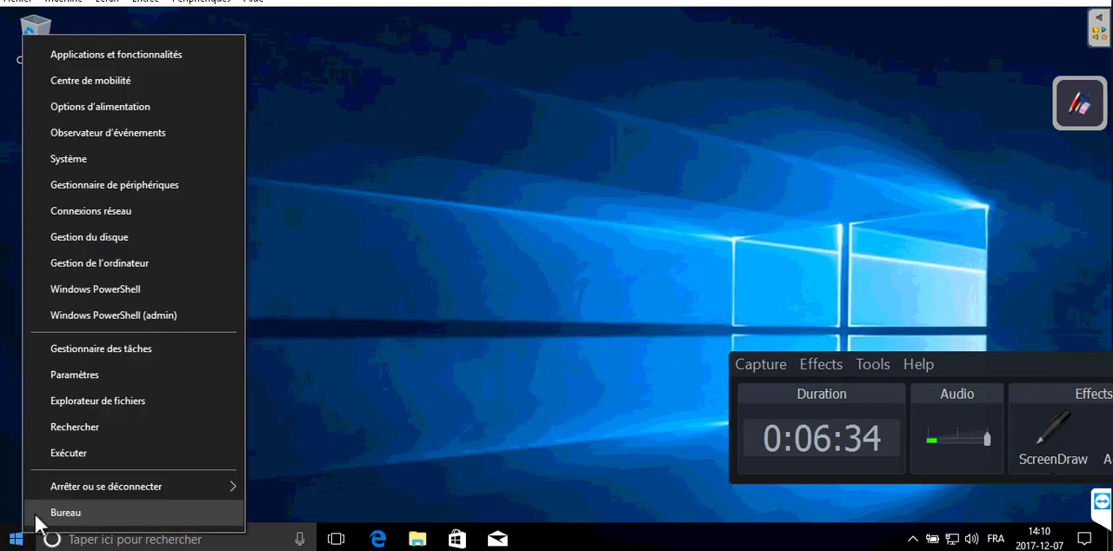
left_click(85, 449)
type("r")
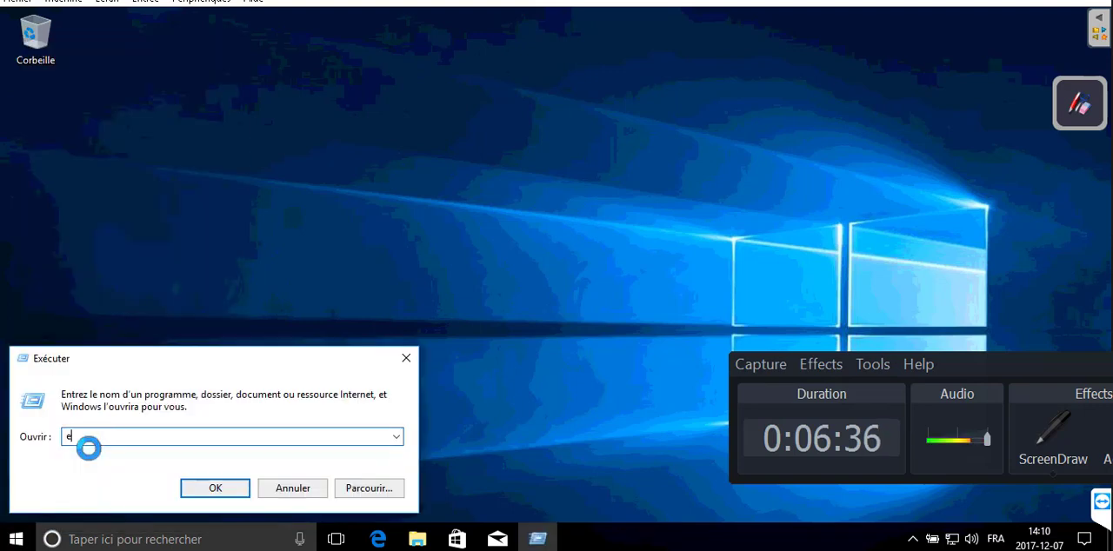
type("egedit")
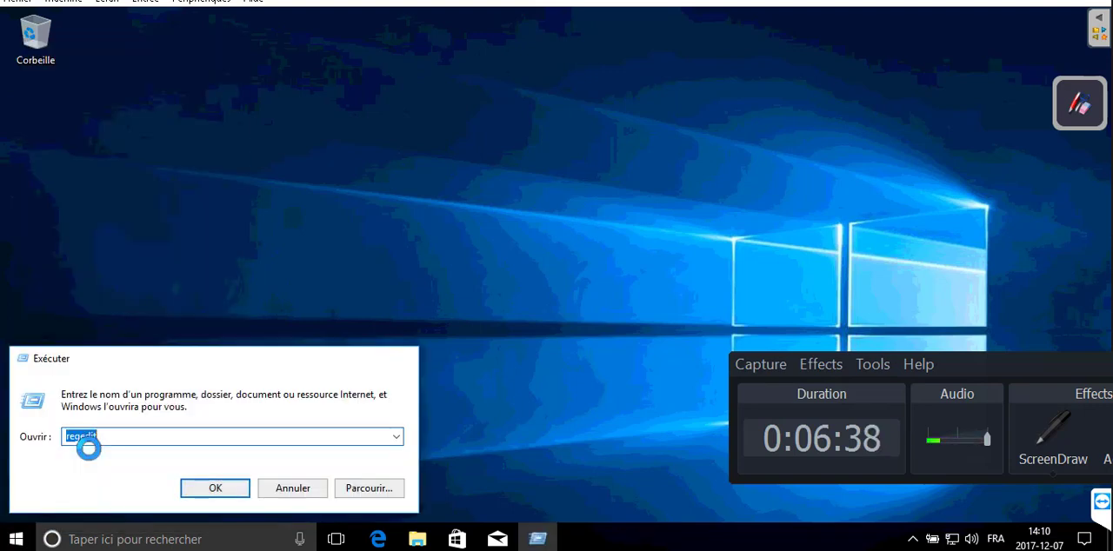
key("Return")
left_click(477, 379)
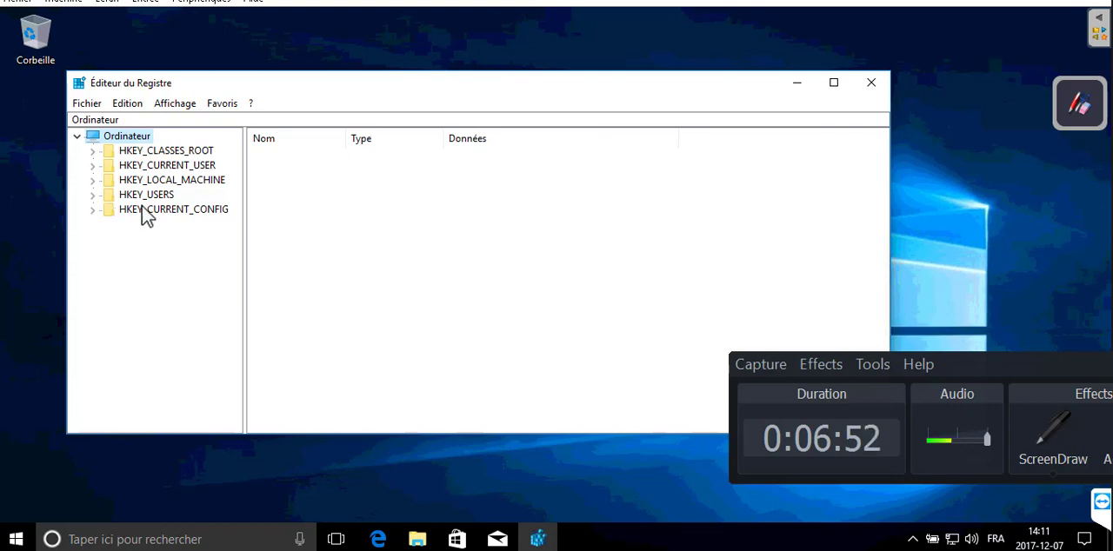
Navigate the registry to the key HKEY_LOCAL_MACHINE\SOFTWARE\Microsoft\Windows NT\CurrentVersion\Winlogon
left_click(93, 180)
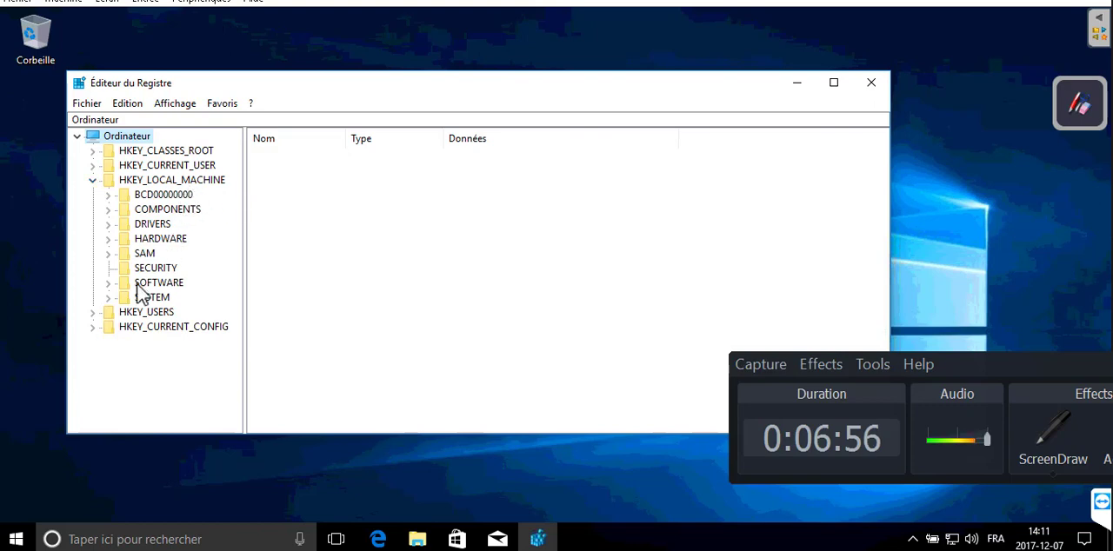
left_click(109, 284)
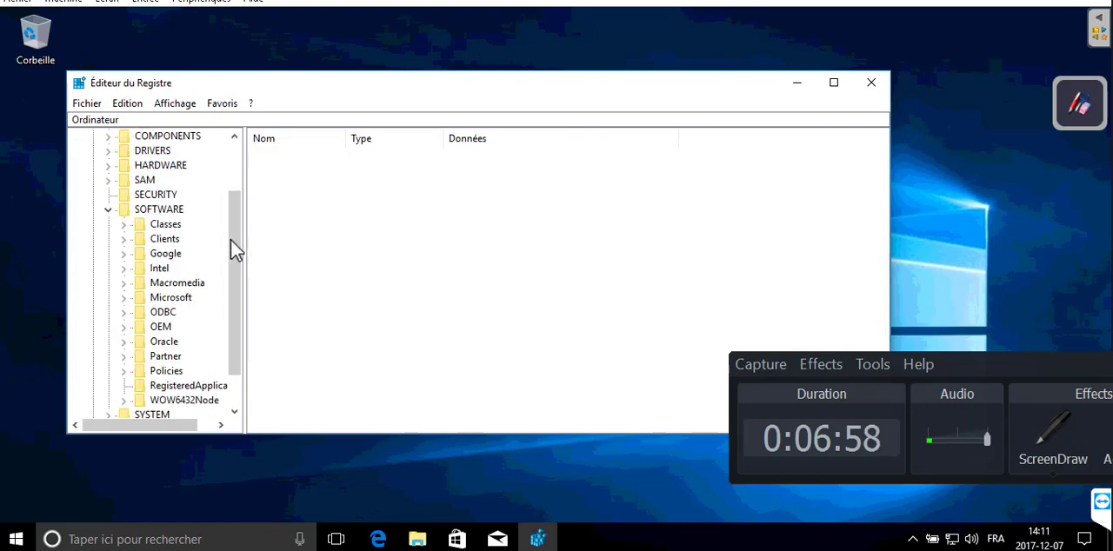
scroll(172, 368, "down", 1)
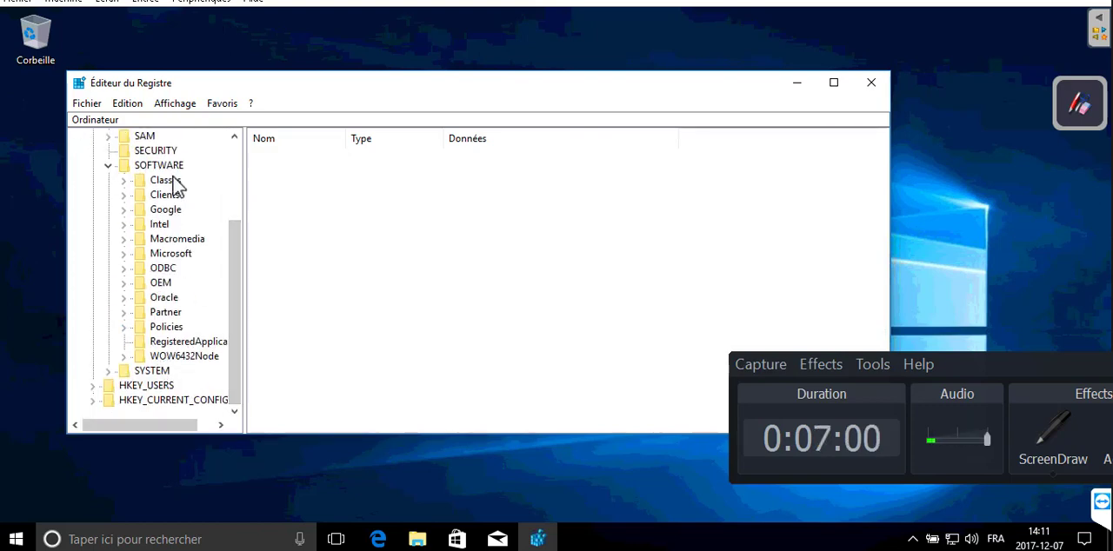
left_click(124, 253)
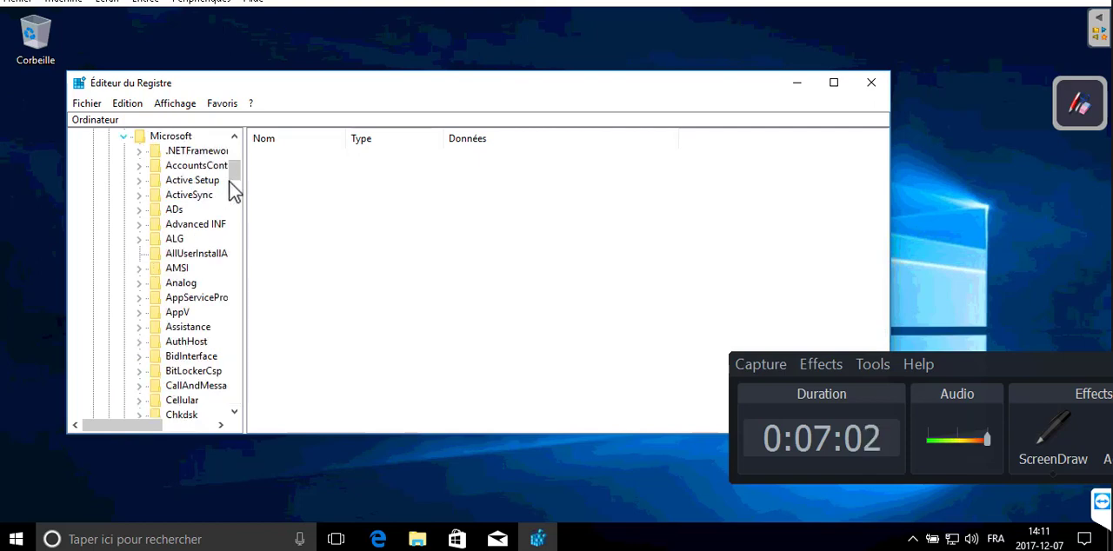
scroll(241, 261, "down", 6)
scroll(241, 270, "down", 20)
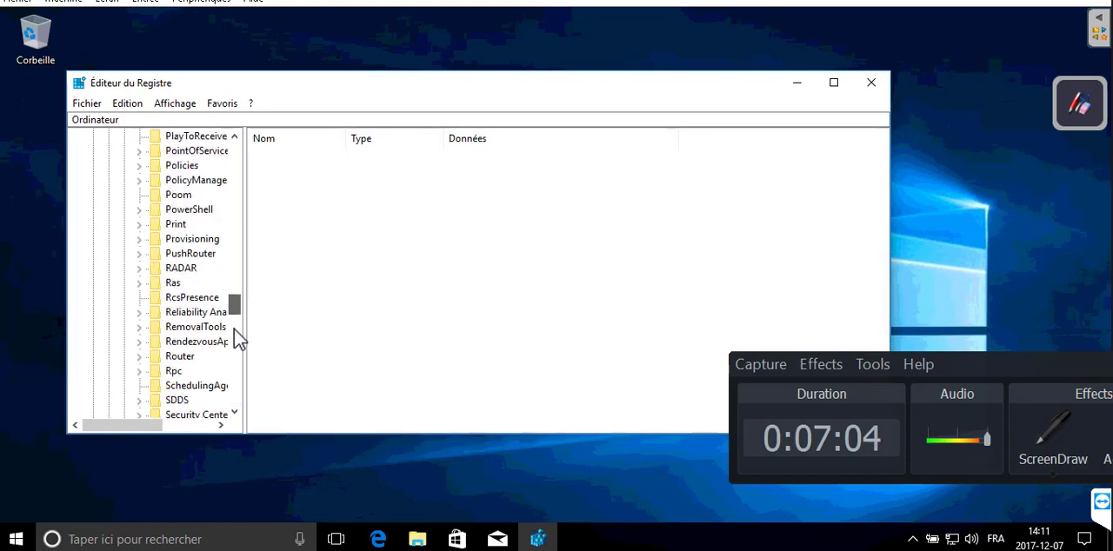
scroll(241, 369, "down", 8)
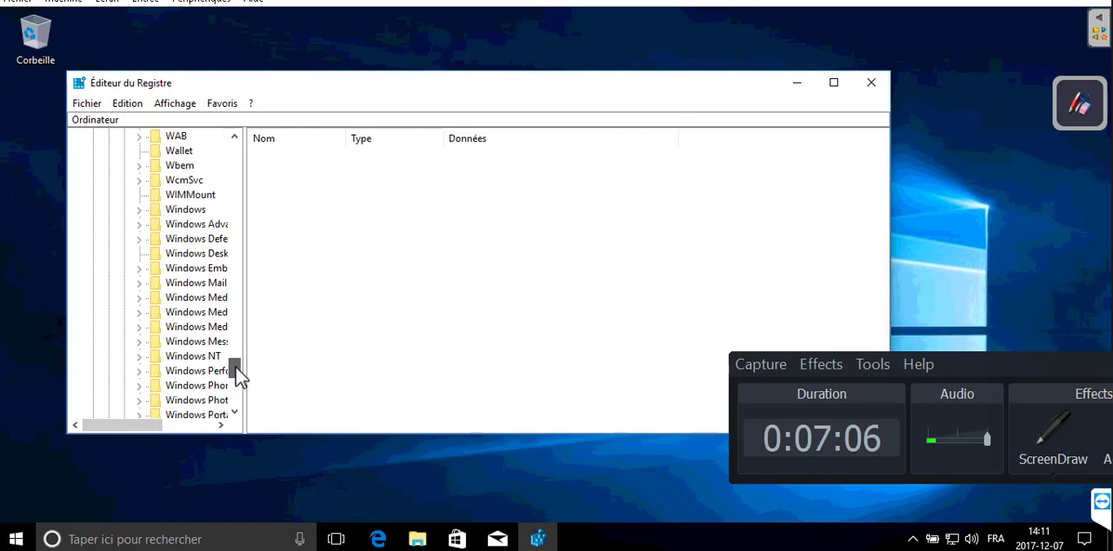
left_click(140, 313)
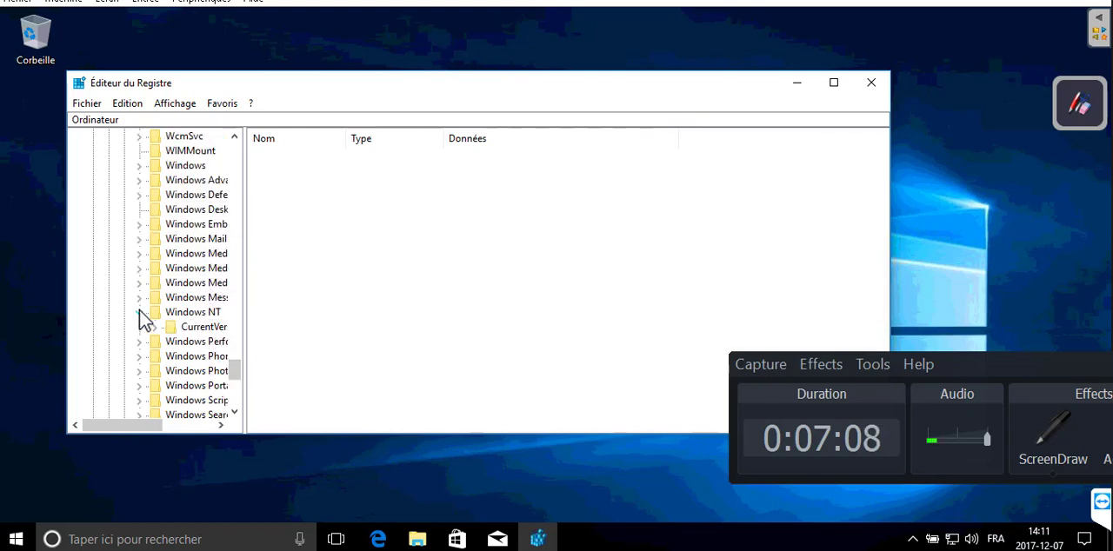
left_click(156, 327)
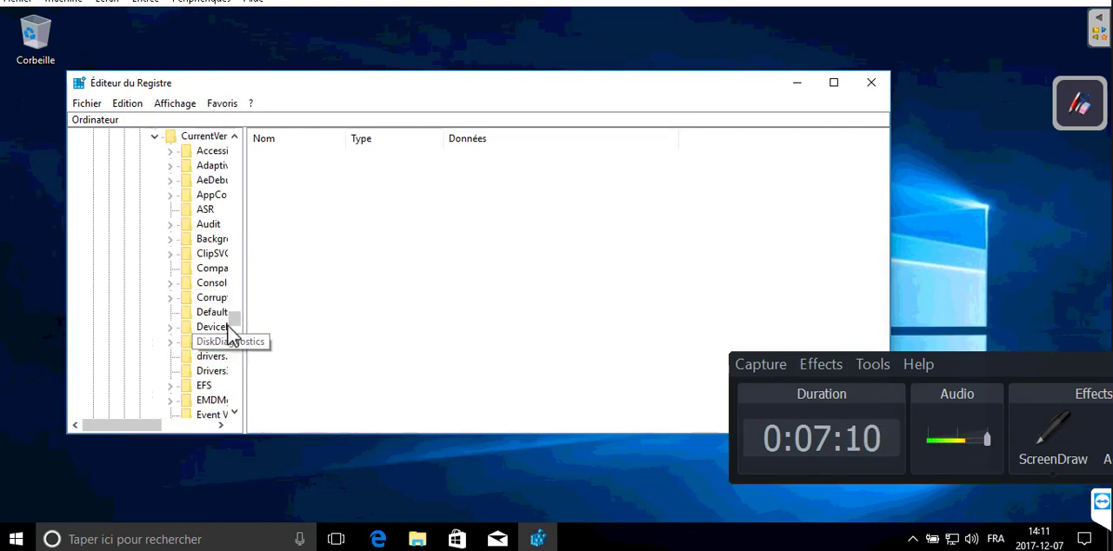
scroll(238, 347, "down", 10)
scroll(237, 378, "down", 15)
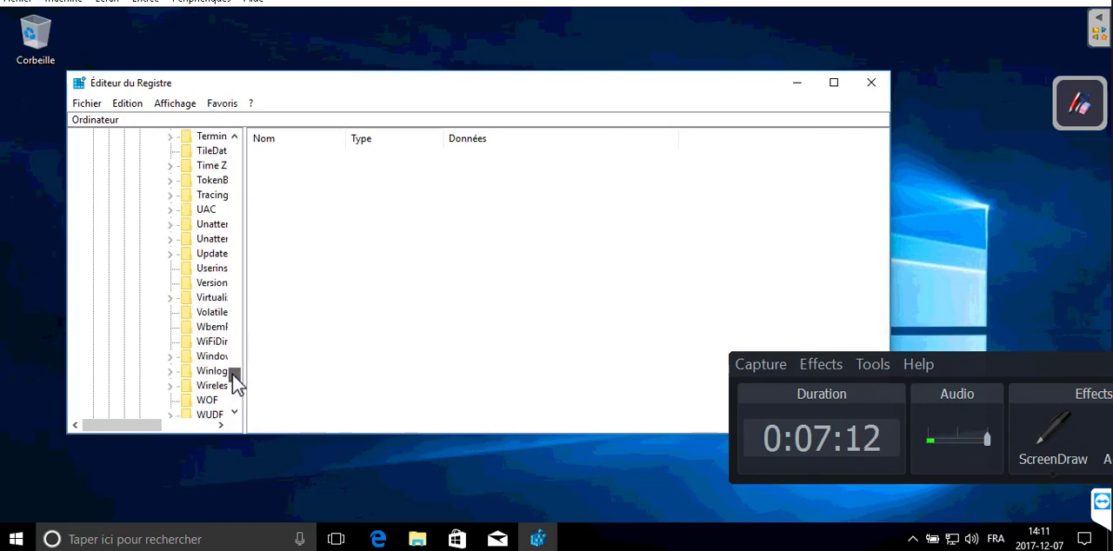
left_click(212, 299)
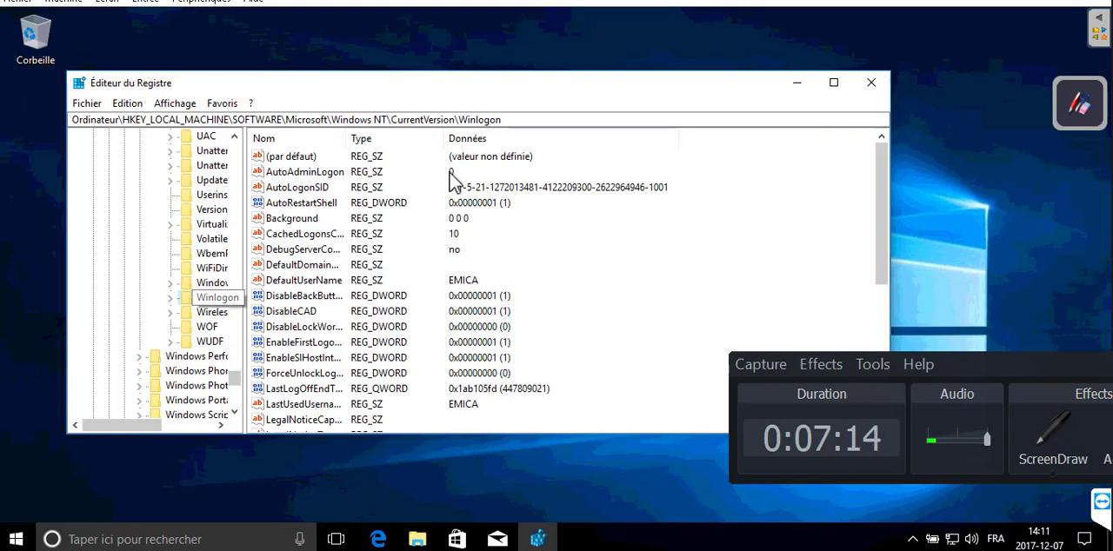
Find and select the Shell value in the Winlogon key
scroll(459, 326, "down", 1)
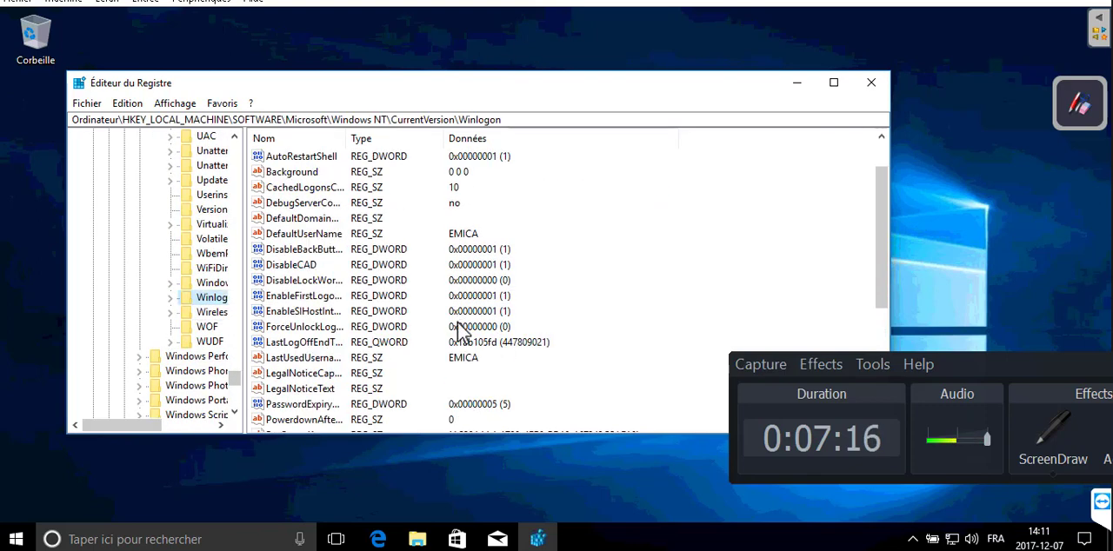
scroll(460, 332, "down", 2)
scroll(461, 334, "down", 3)
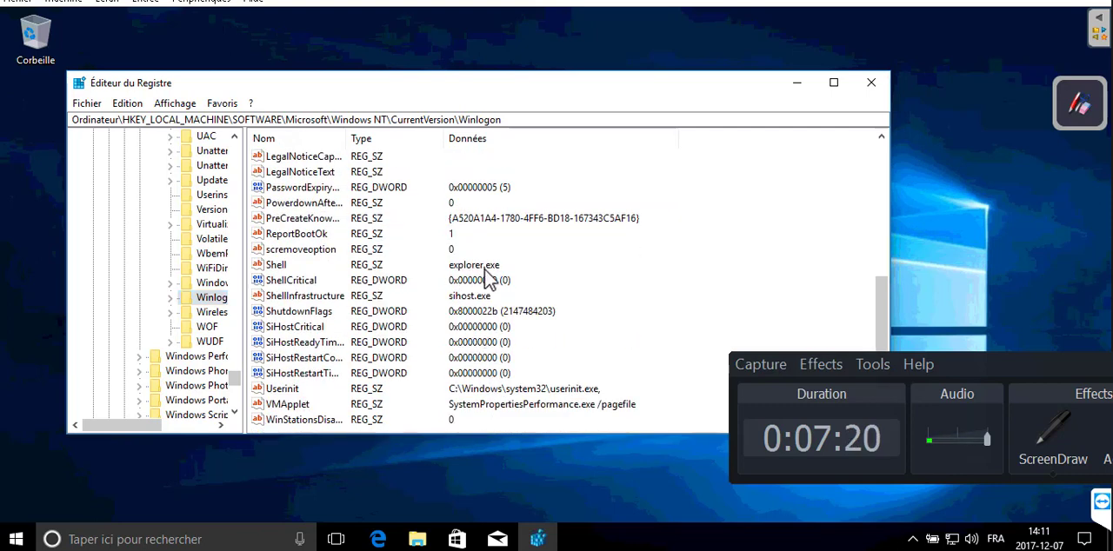
left_click(281, 267)
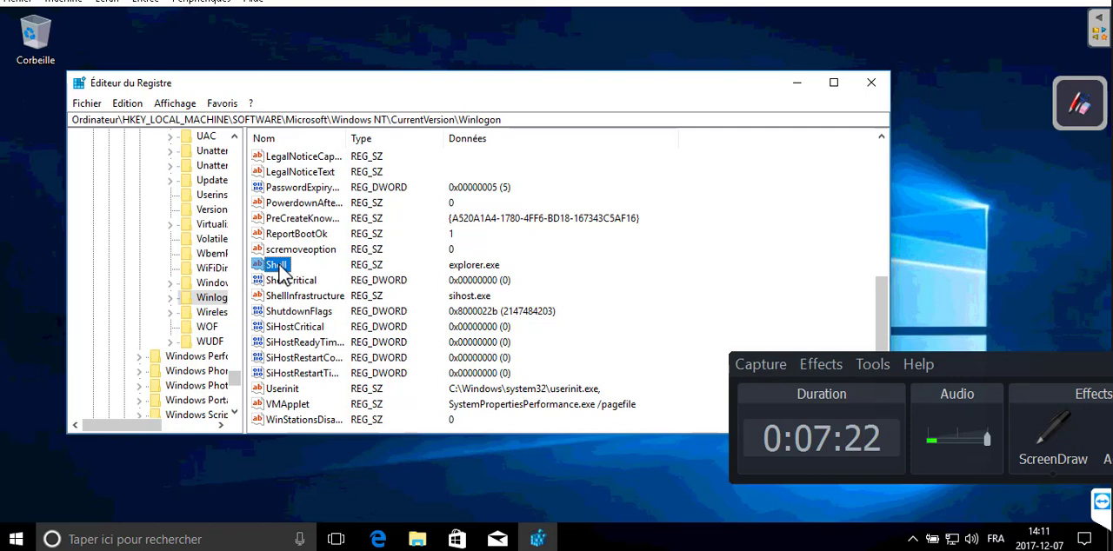
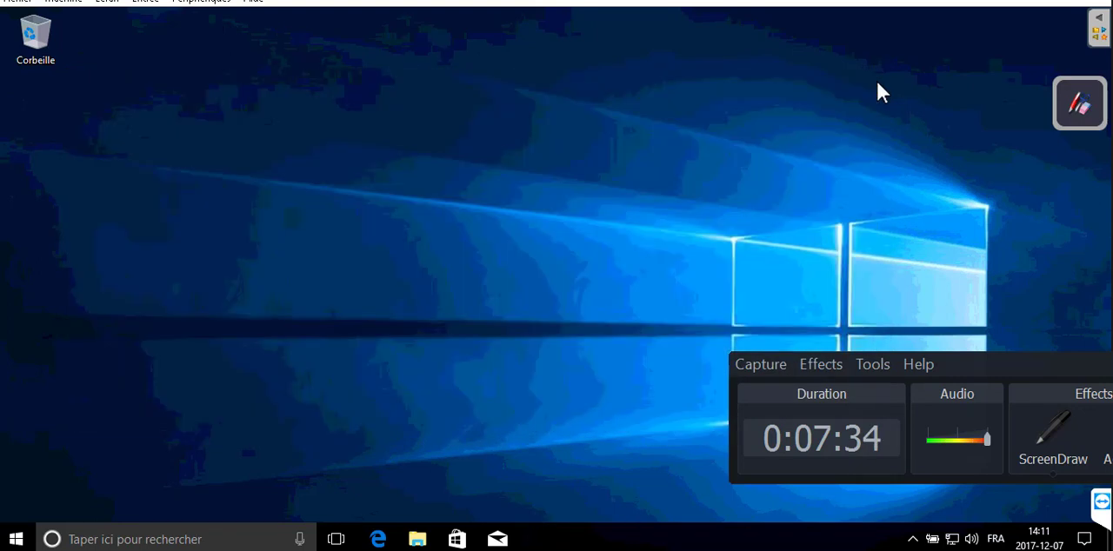
Shut down the Windows 10 virtual machine
left_click(16, 539)
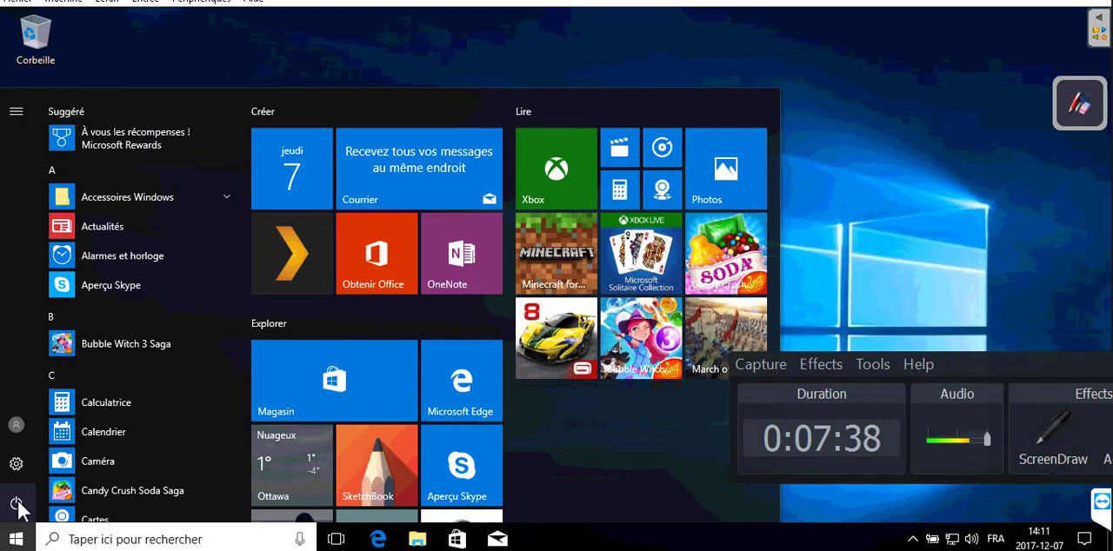
left_click(17, 505)
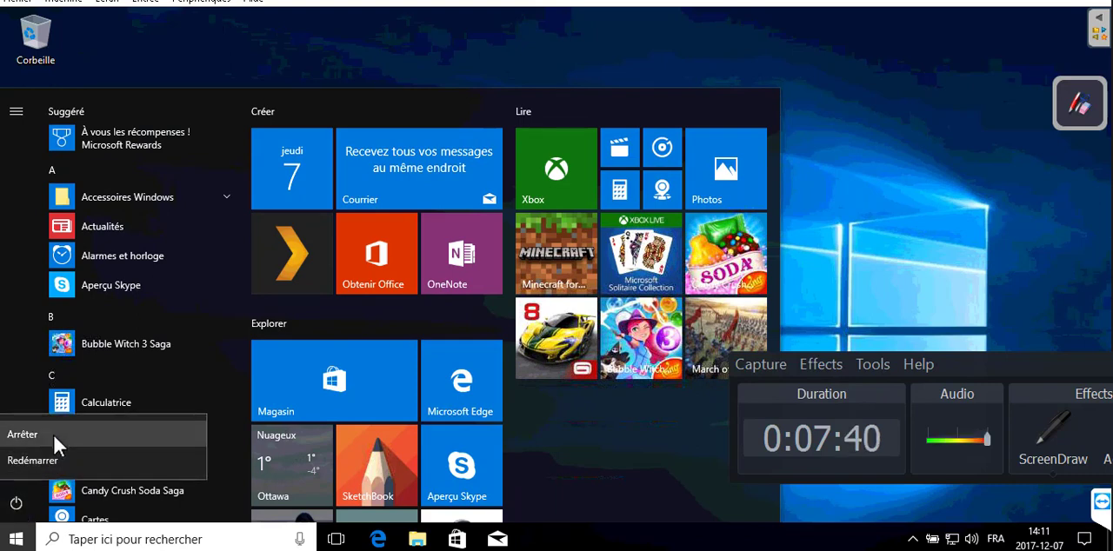
left_click(53, 433)
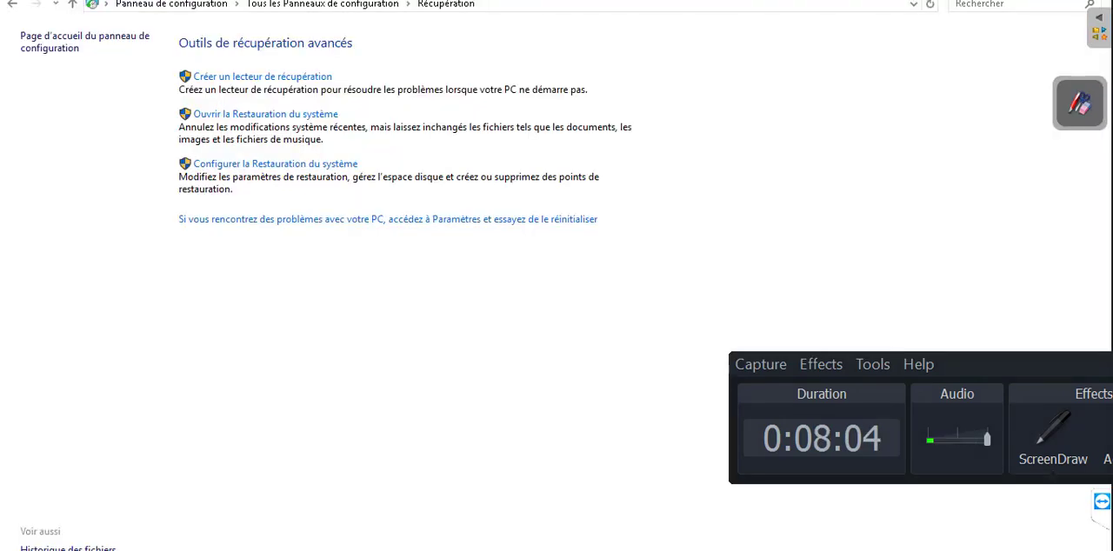
left_click_drag(1083, 371, 1112, 550)
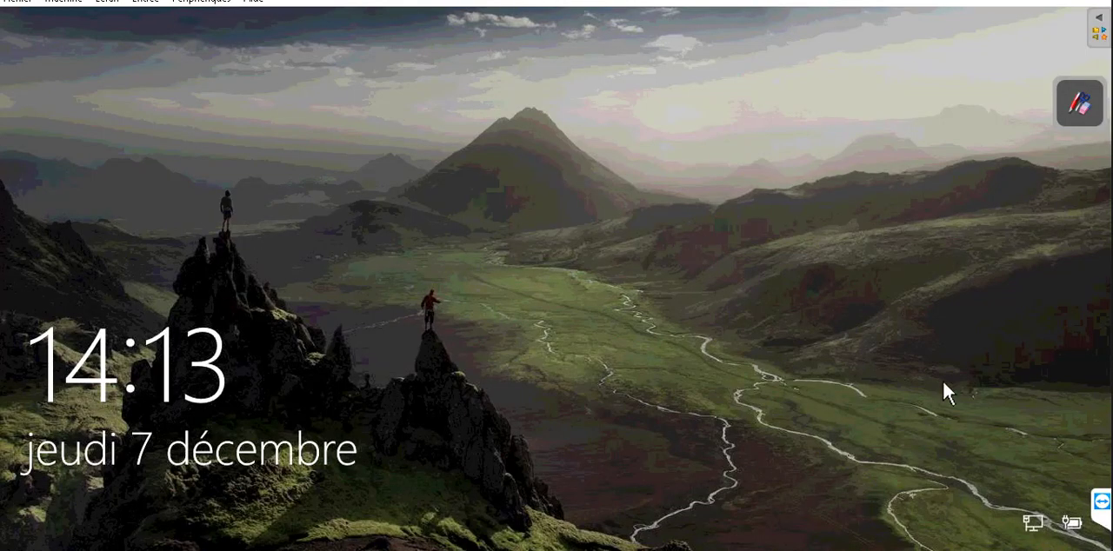
Sign in to Windows with the account password and close the untitled Paint window that opens instead of the desktop
left_click(680, 243)
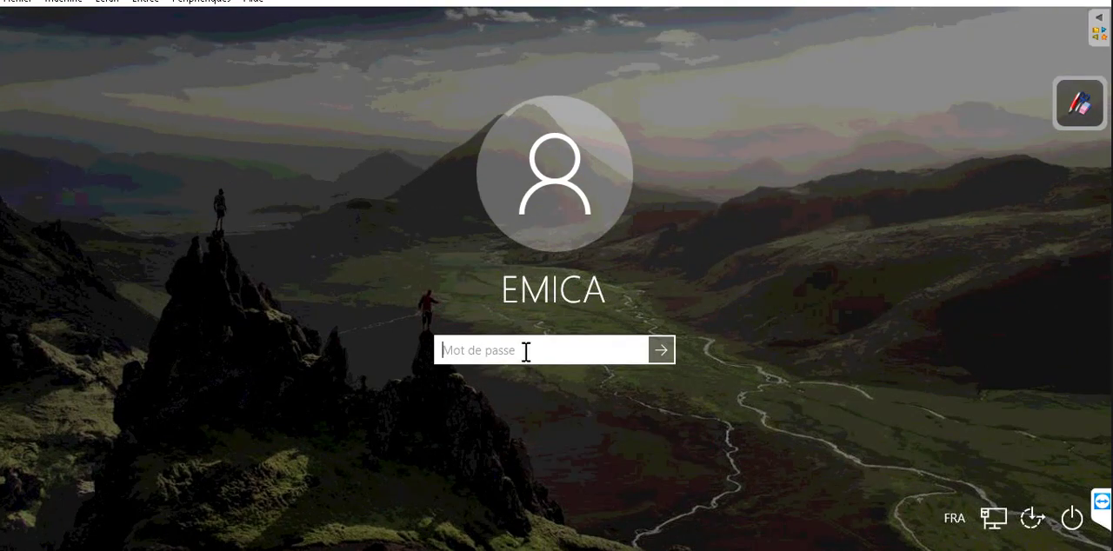
type("••••")
key("Return")
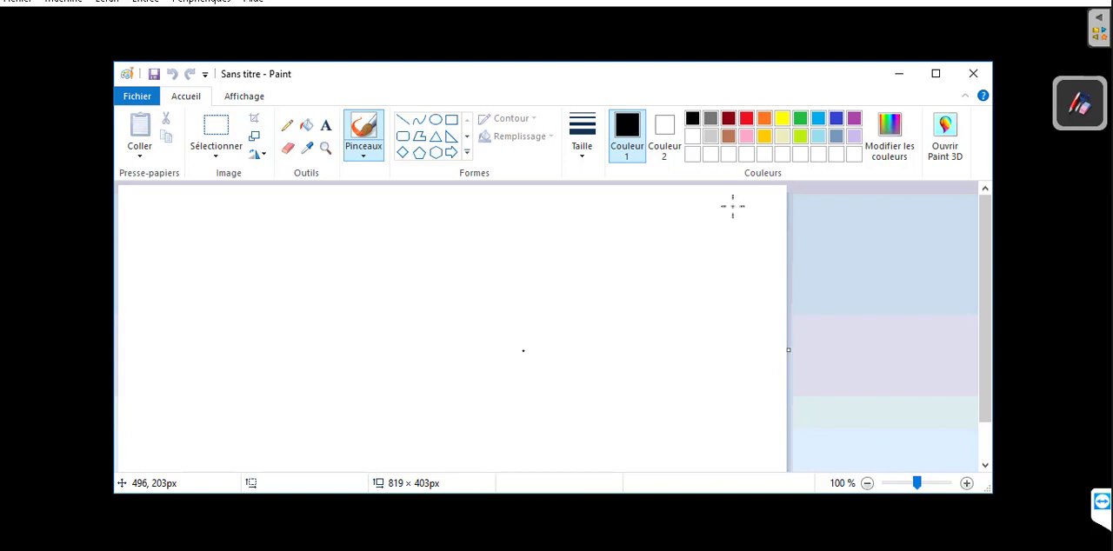
left_click(974, 75)
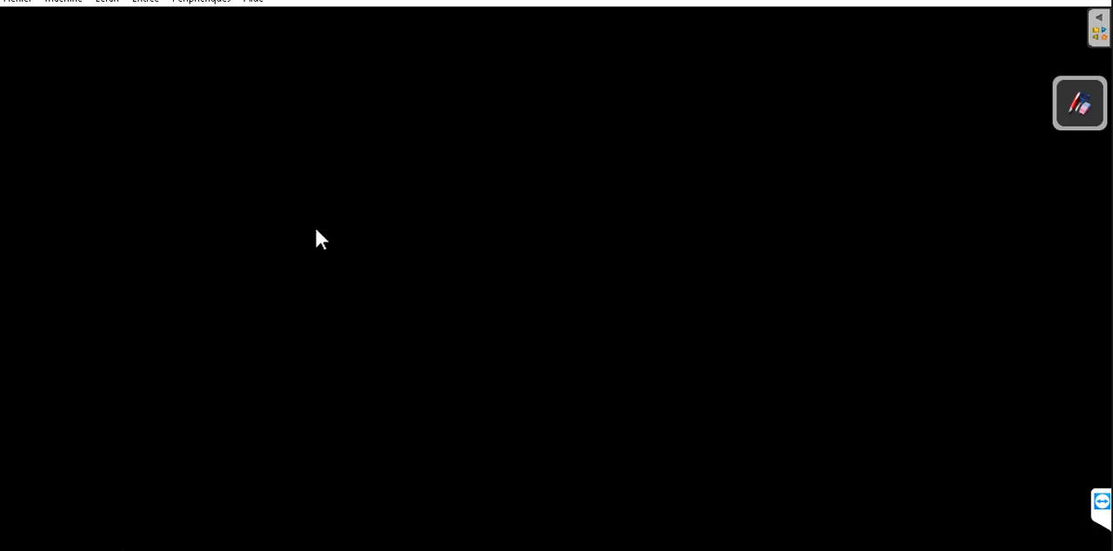
key("super+e")
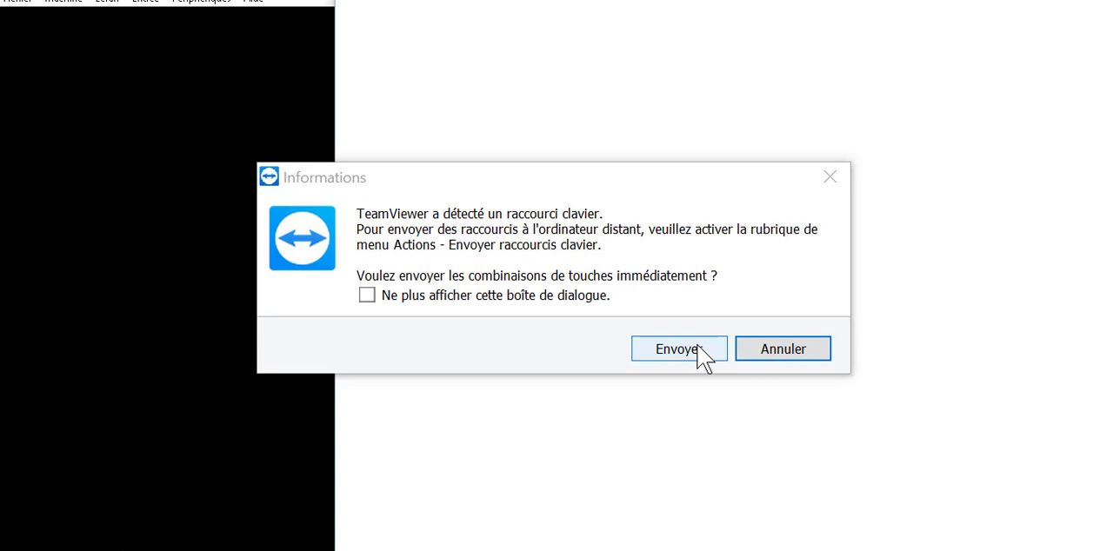
left_click(701, 352)
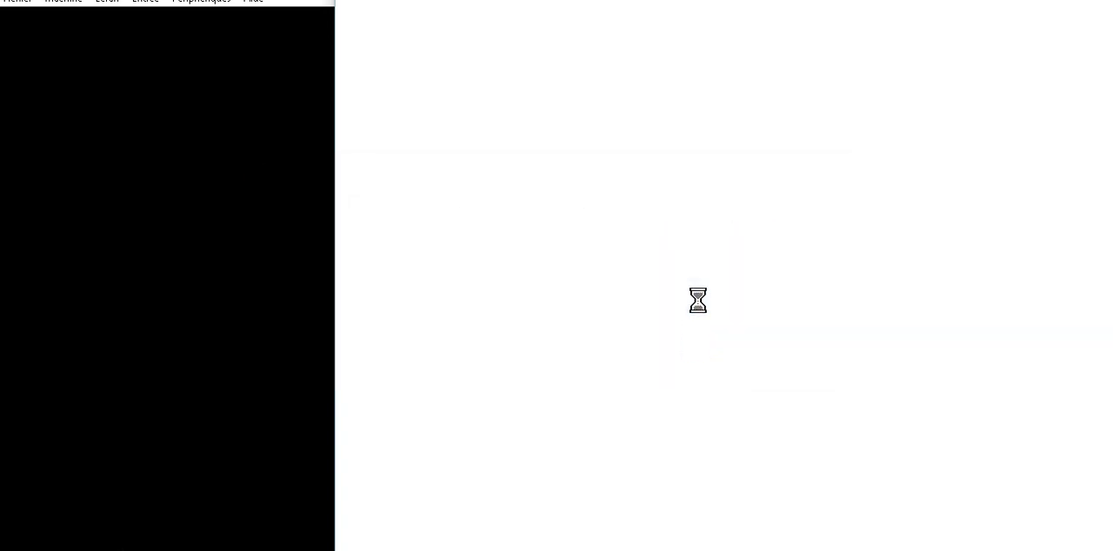
key("alt+F4")
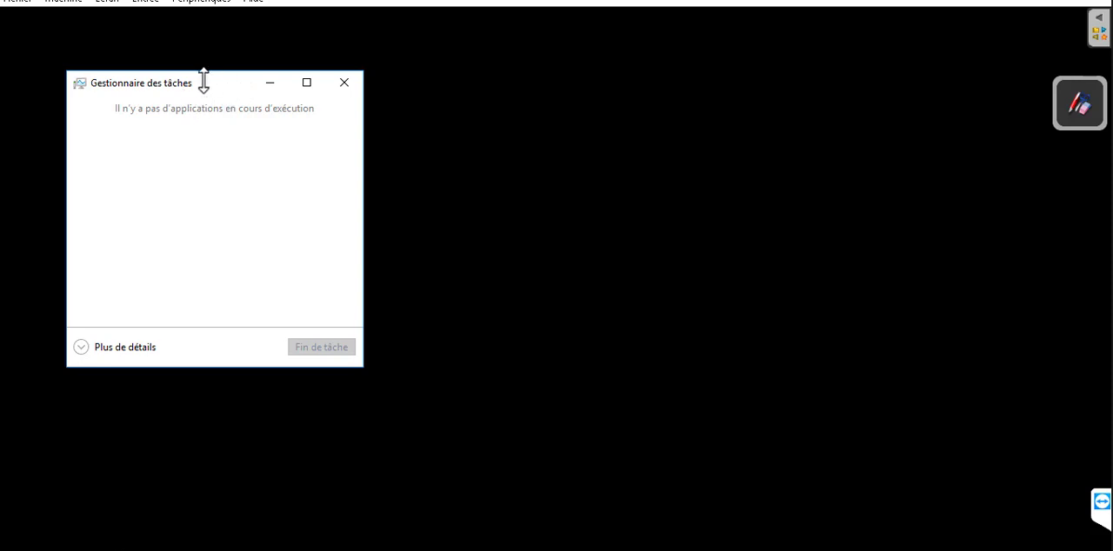
Expand Task Manager to its detailed view, run the new task "control" to open the Control Panel, and minimize Task Manager
left_click(93, 348)
left_click(87, 105)
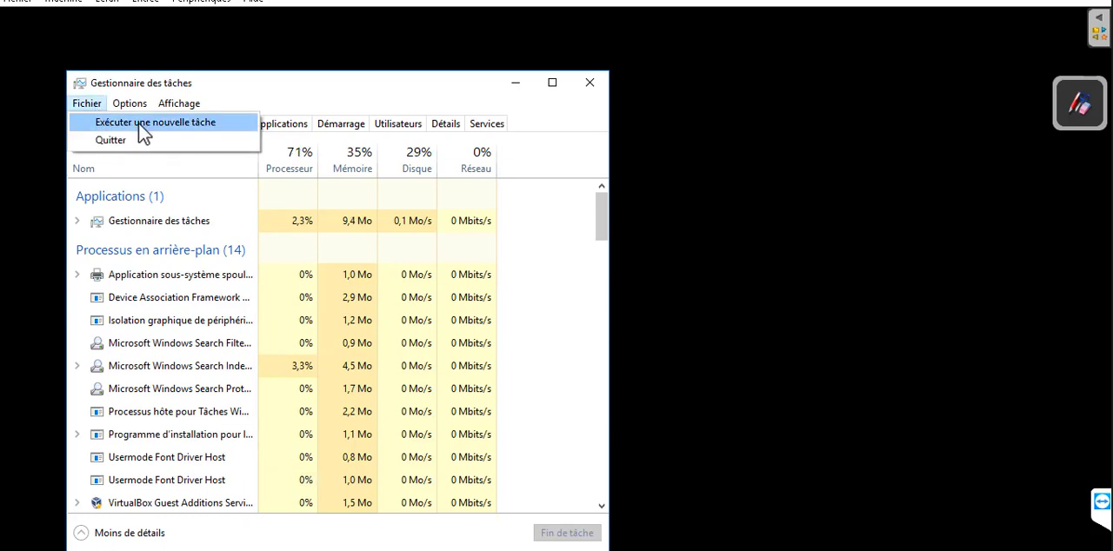
left_click(139, 123)
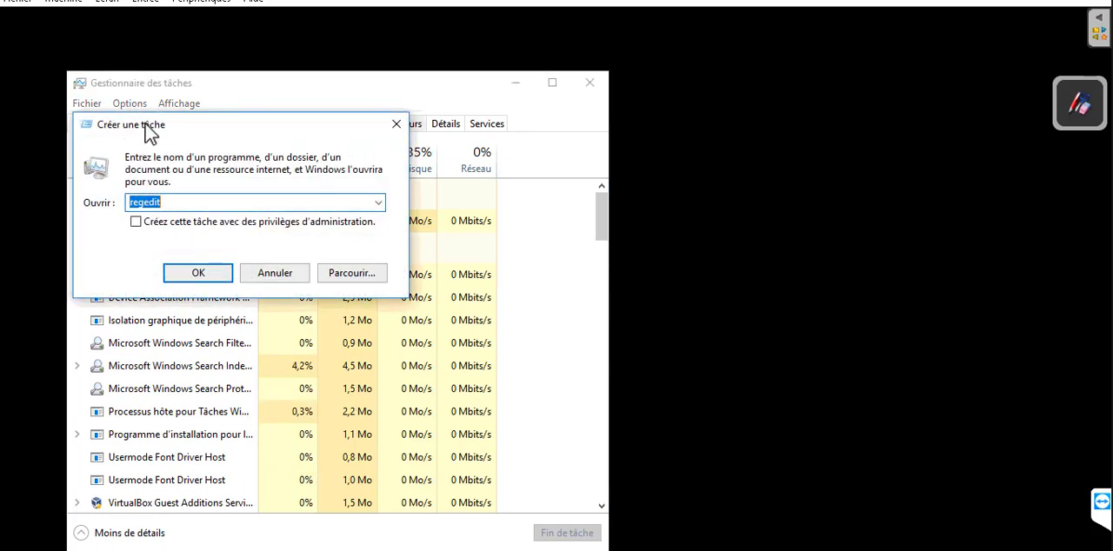
type("control")
key("Return")
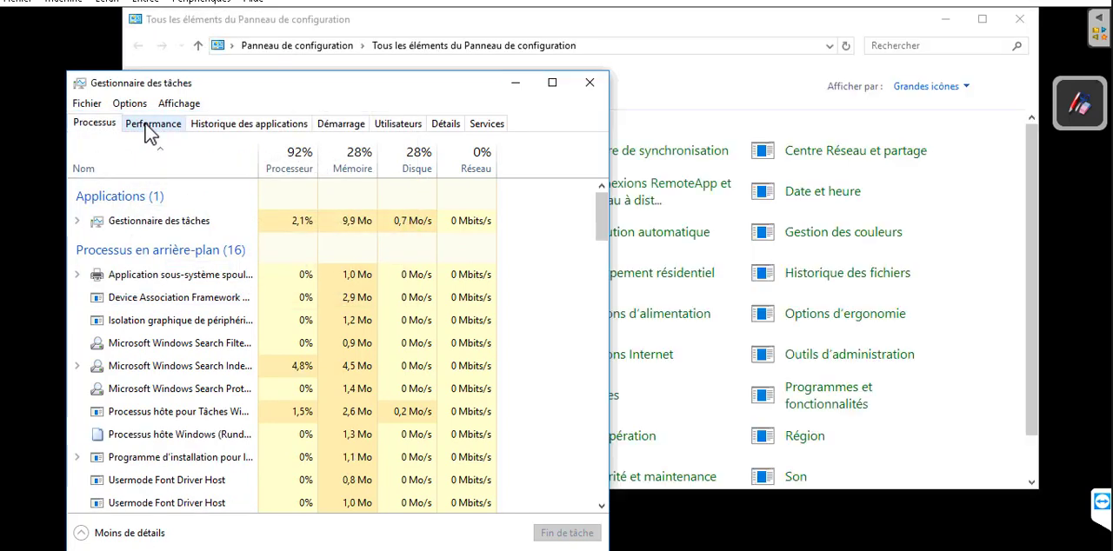
left_click(515, 84)
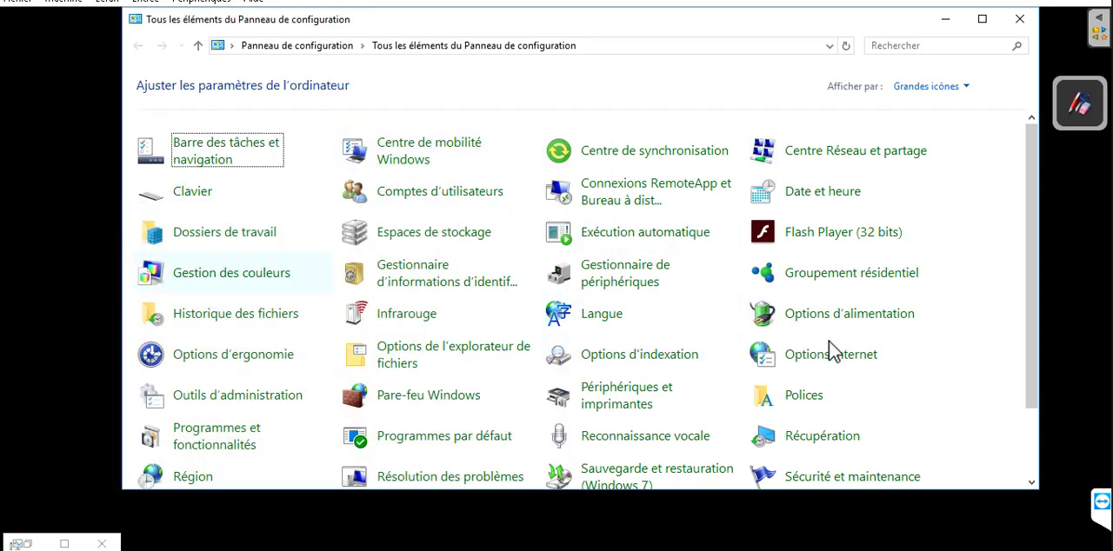
Open the Récupération tools from the Sécurité et maintenance page of the Control Panel
scroll(1040, 302, "down", 3)
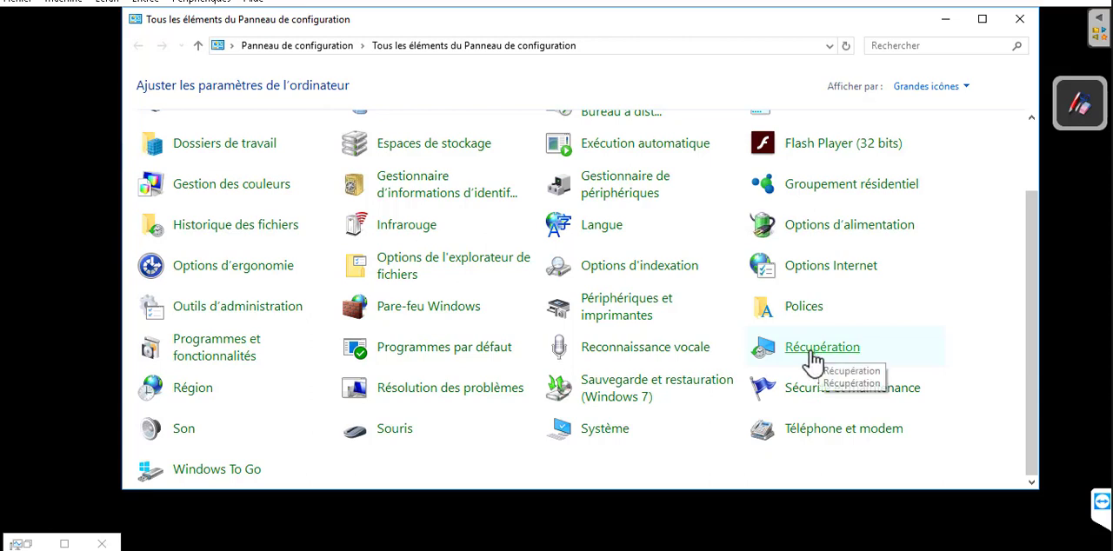
left_click(801, 399)
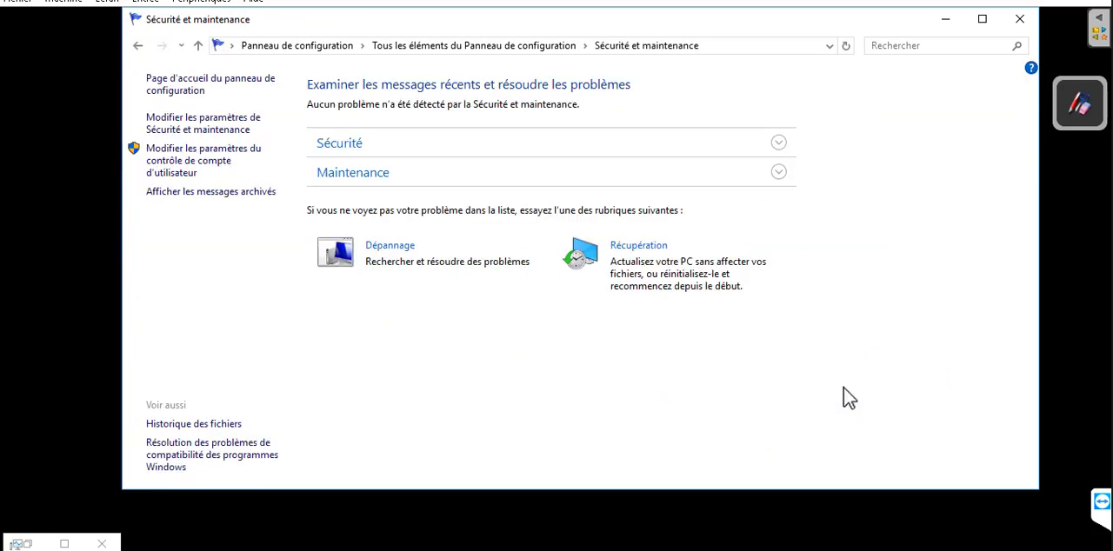
left_click(644, 246)
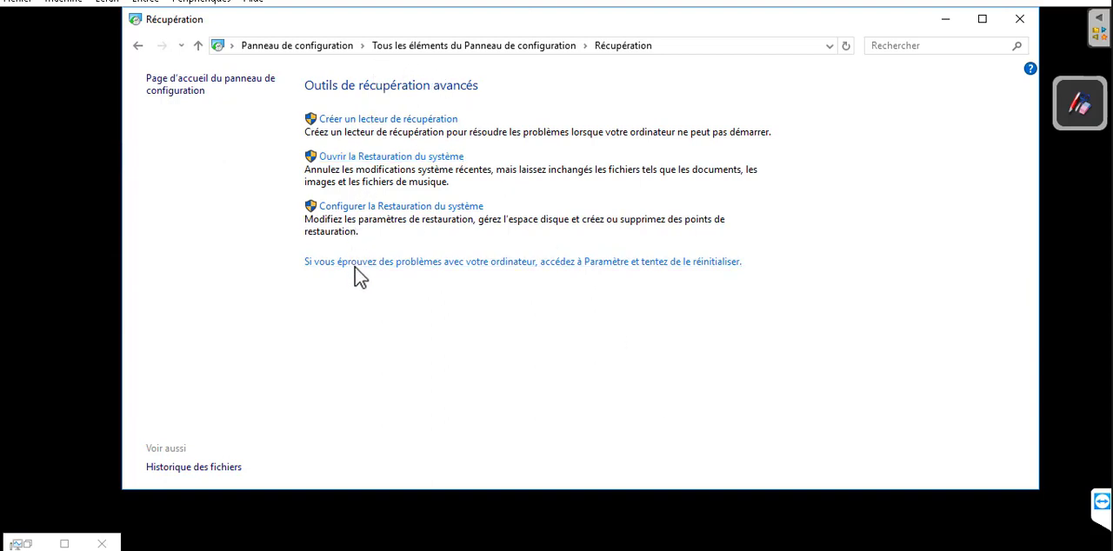
left_click(388, 157)
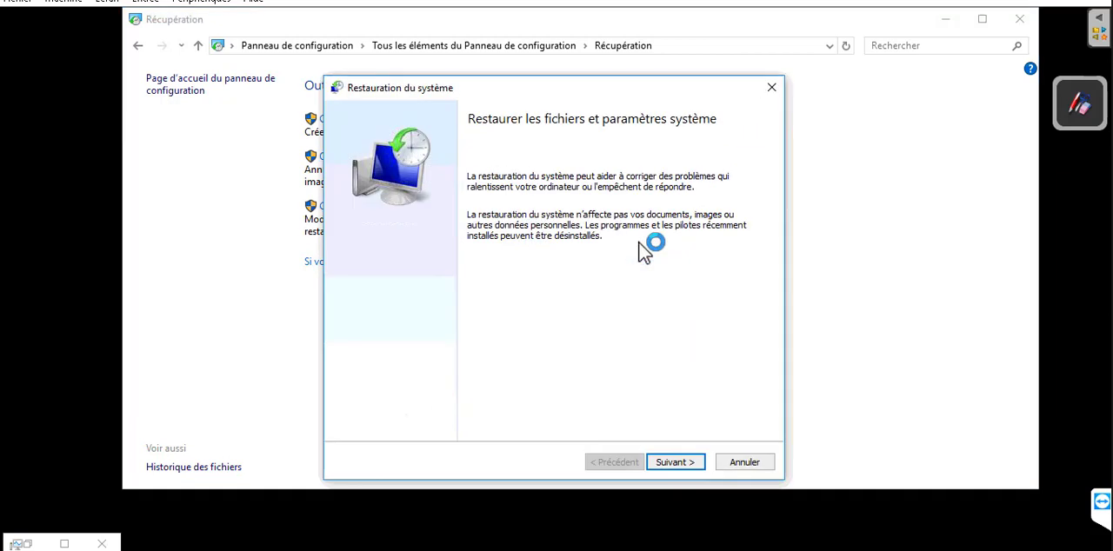
left_click(685, 463)
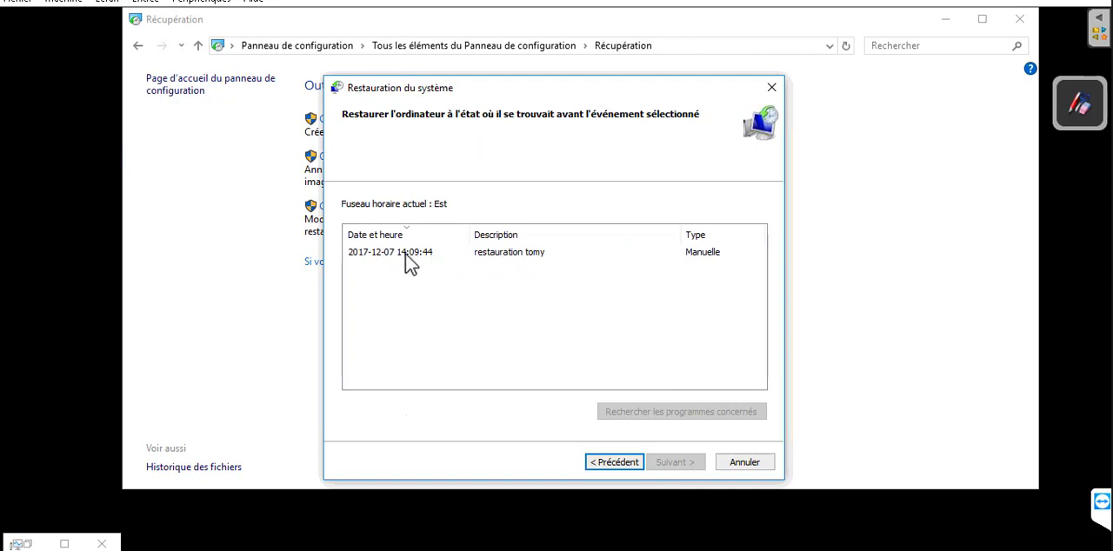
left_click(501, 259)
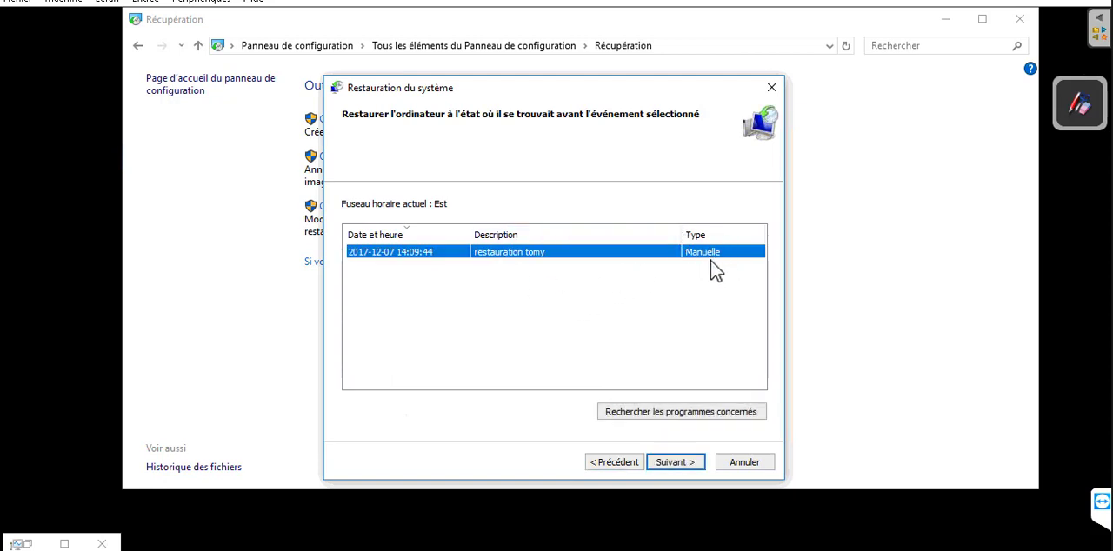
left_click(693, 463)
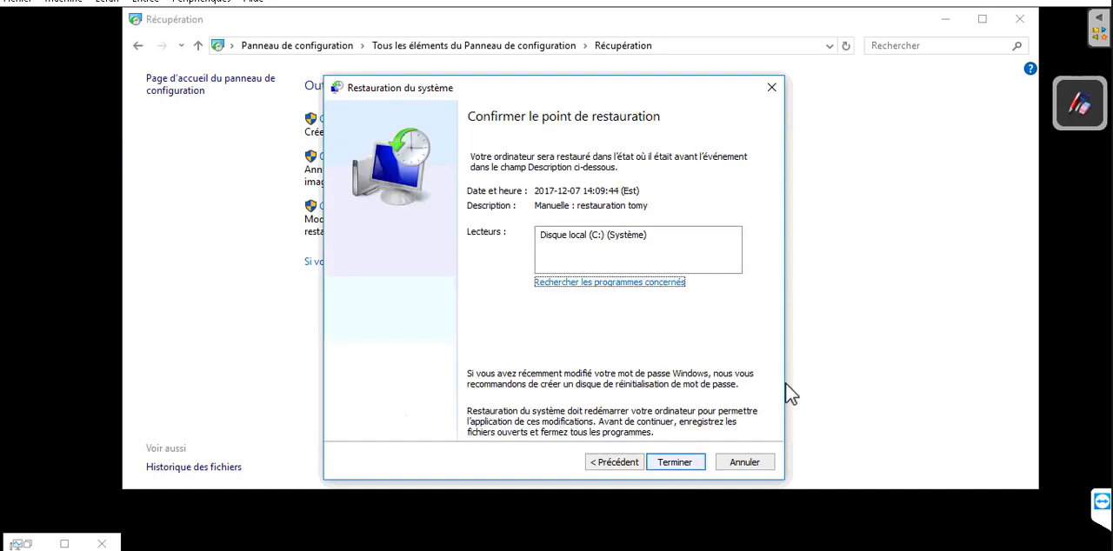
left_click(679, 464)
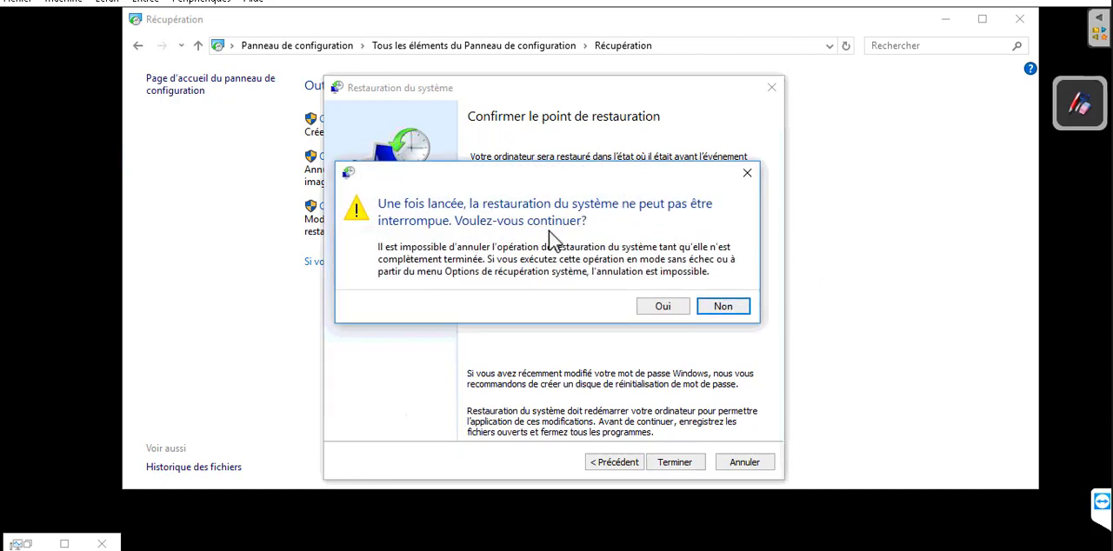
left_click(667, 311)
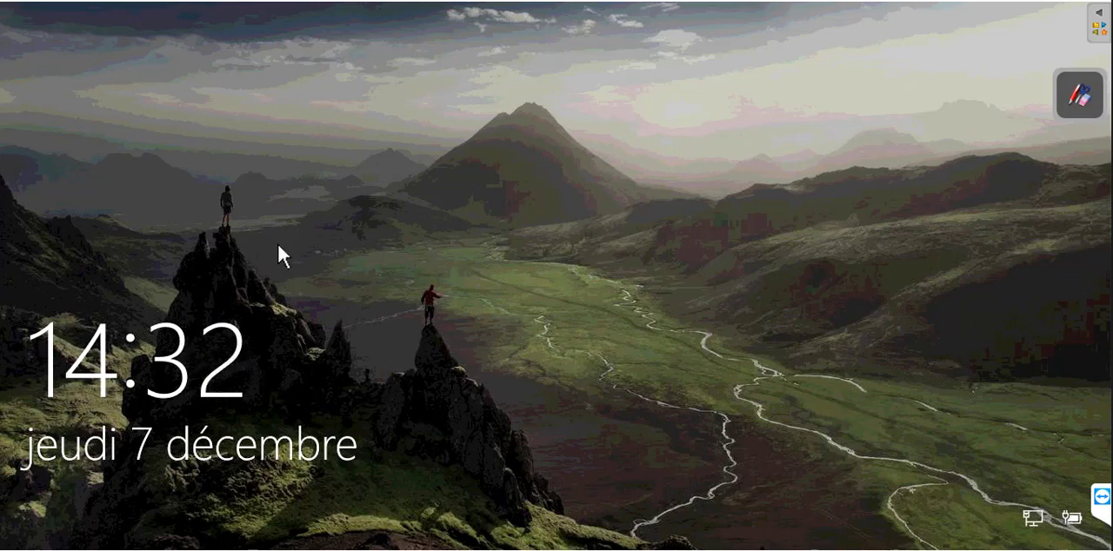
Sign in to the restored Windows with the account password and dismiss the Restauration du système message
left_click(797, 386)
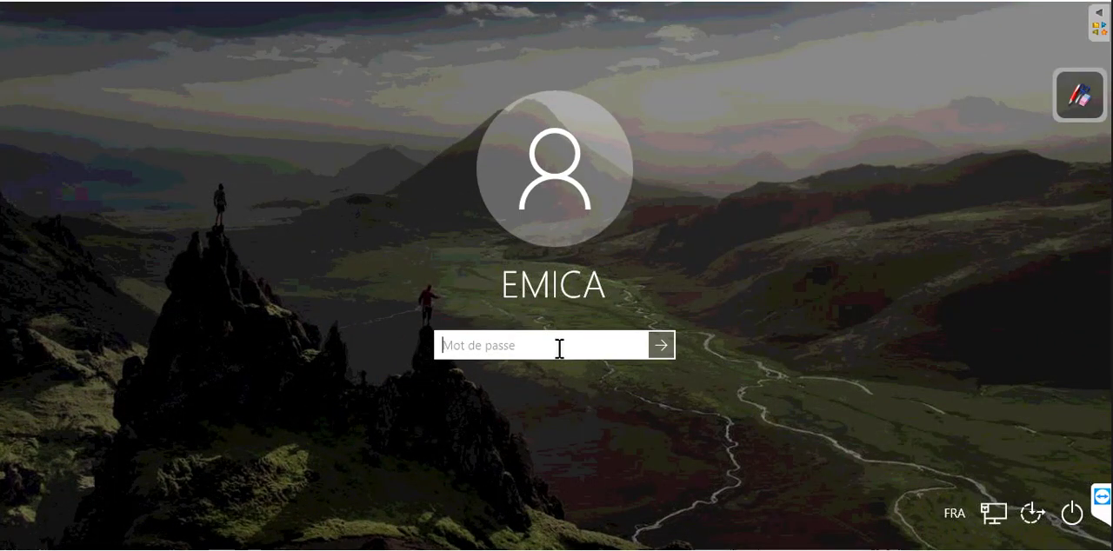
type("•••••••")
key("Return")
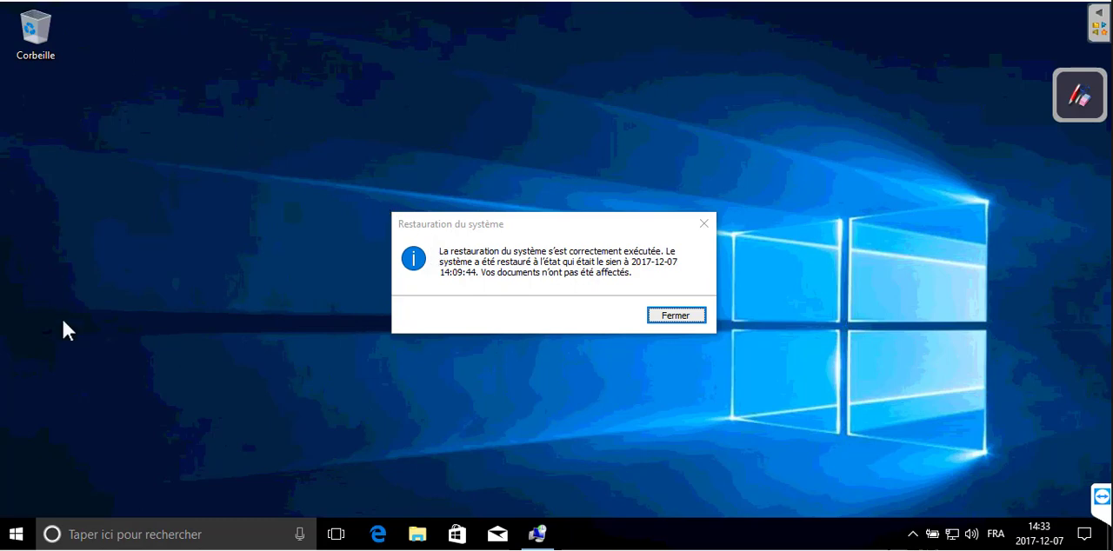
left_click(699, 318)
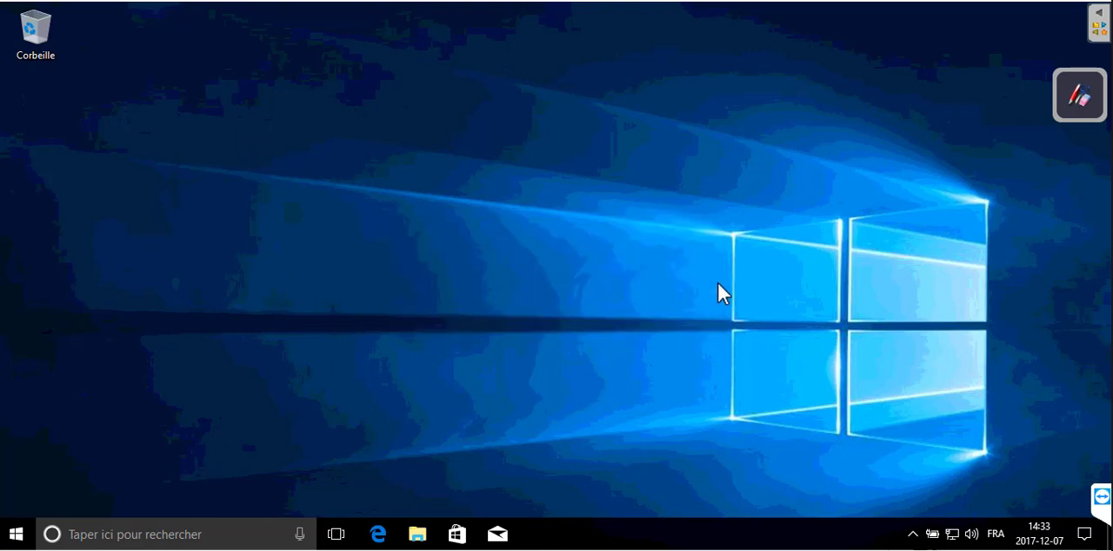